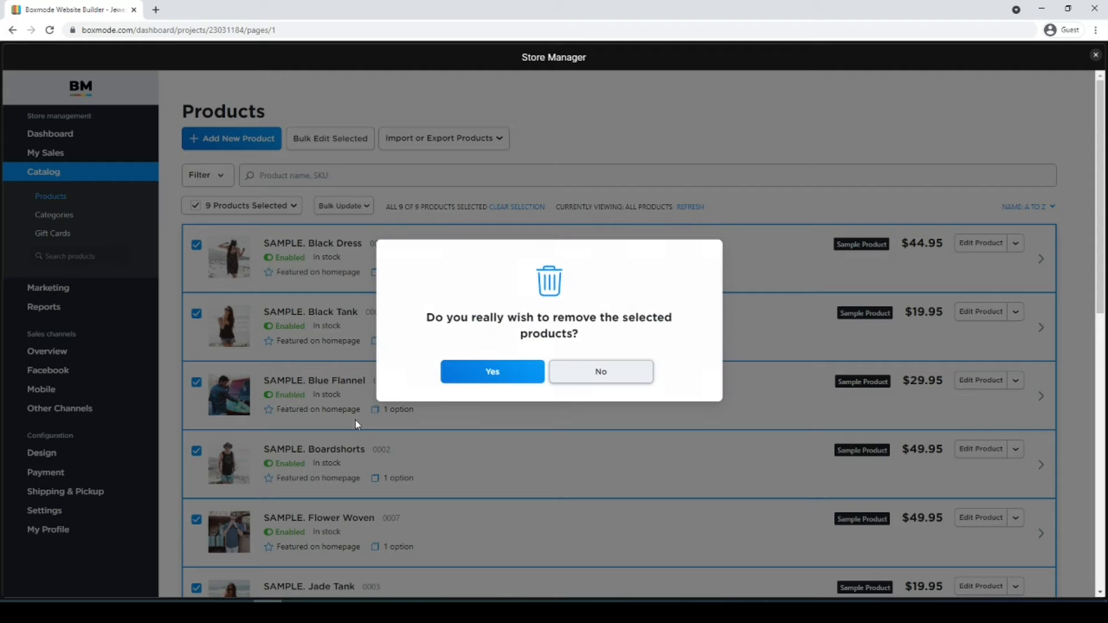
# Step: Confirm the removal of all selected sample products from the catalog
pyautogui.click(477, 375)
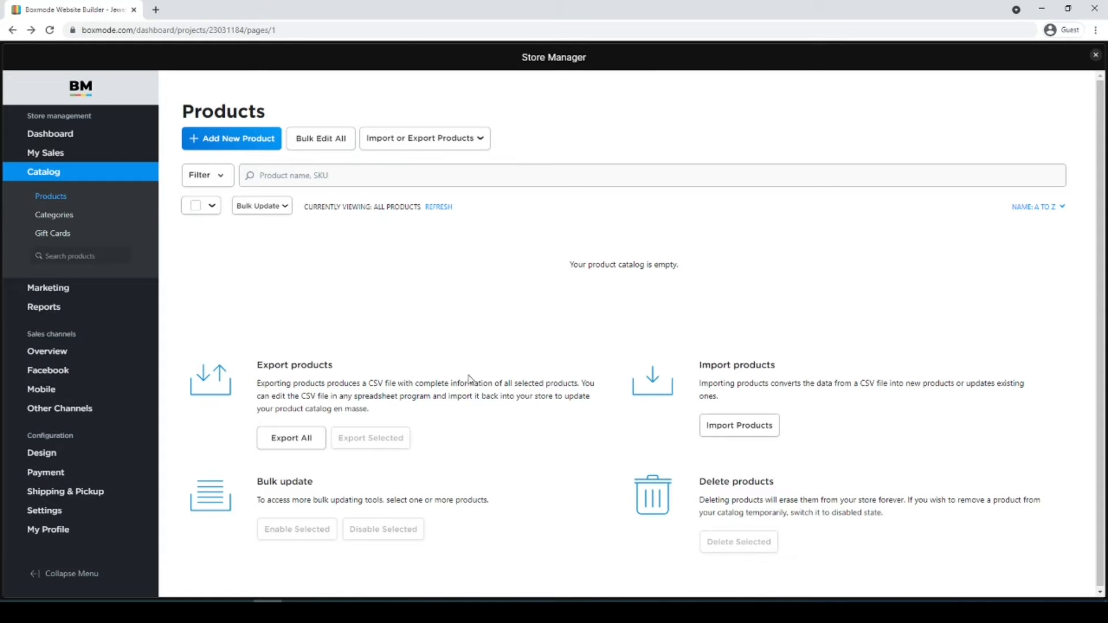
# Step: Create and save a new product named "Some Brand Necklace" with SKU NL12345 and a weight of 0.1 lbs
pyautogui.click(240, 137)
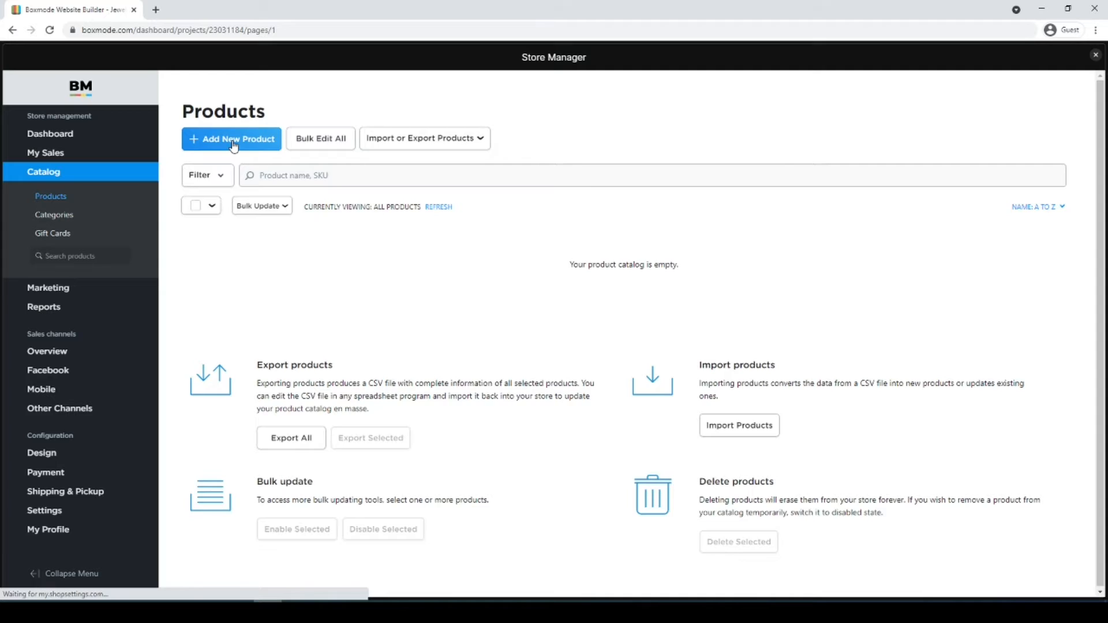
pyautogui.click(227, 306)
pyautogui.write('Some Brand Necklace')
pyautogui.click(500, 301)
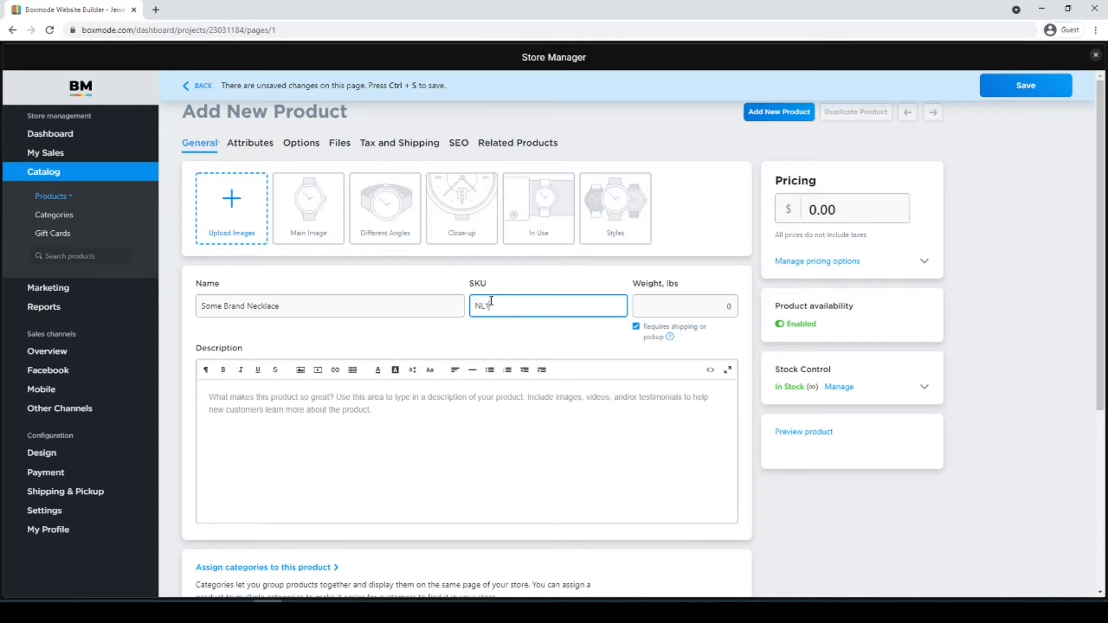
pyautogui.press('Tab')
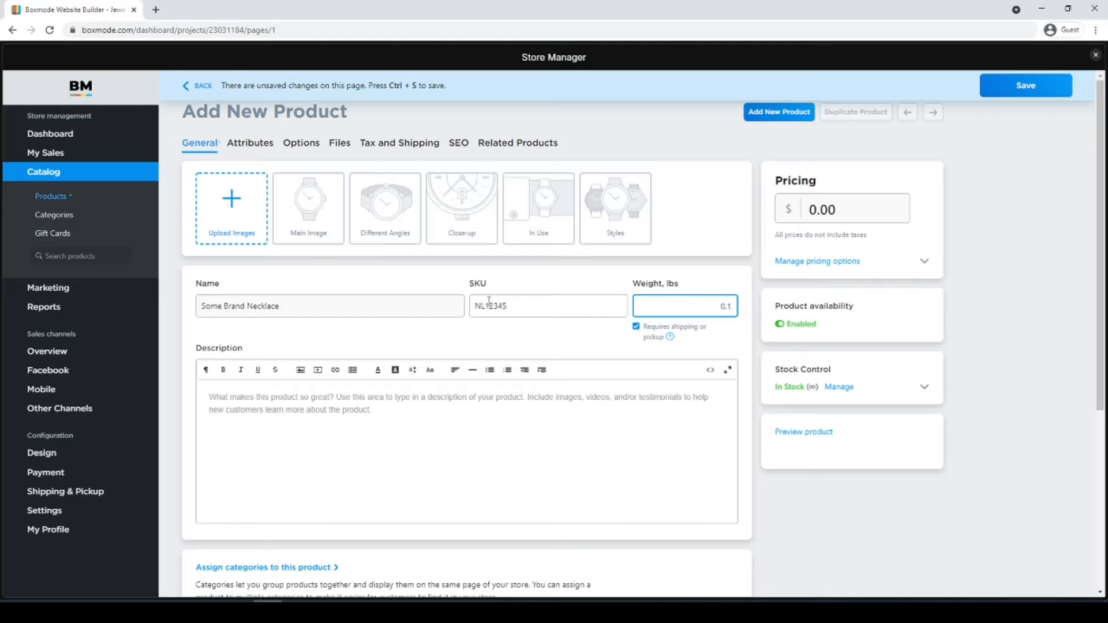
pyautogui.click(1007, 84)
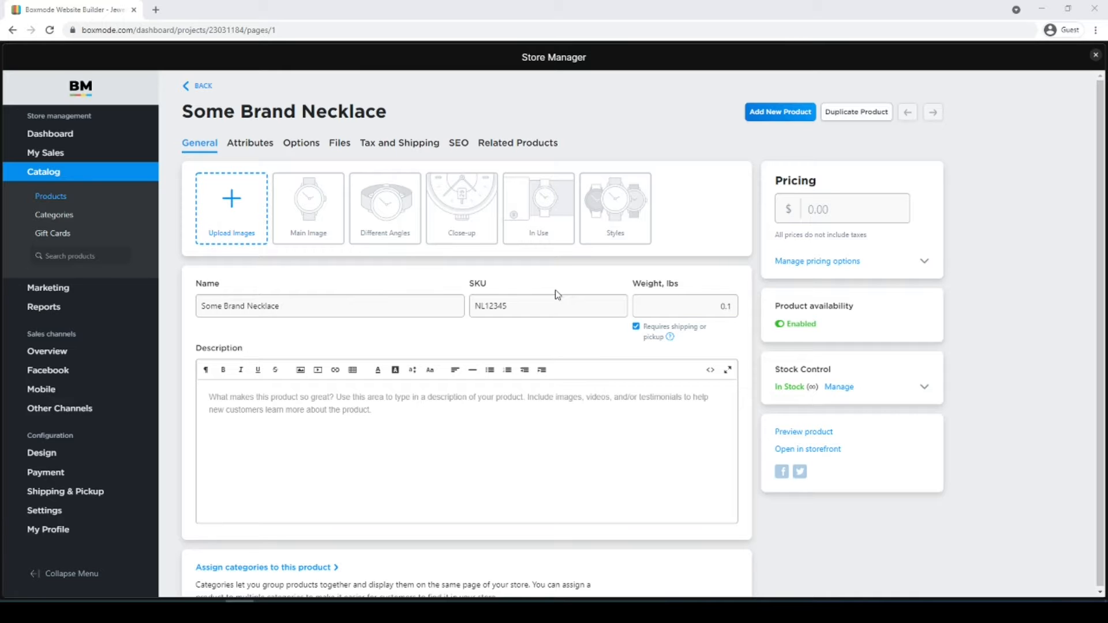
# Step: Upload the gold necklace picture as the product's image
pyautogui.click(247, 218)
pyautogui.click(264, 110)
pyautogui.click(454, 293)
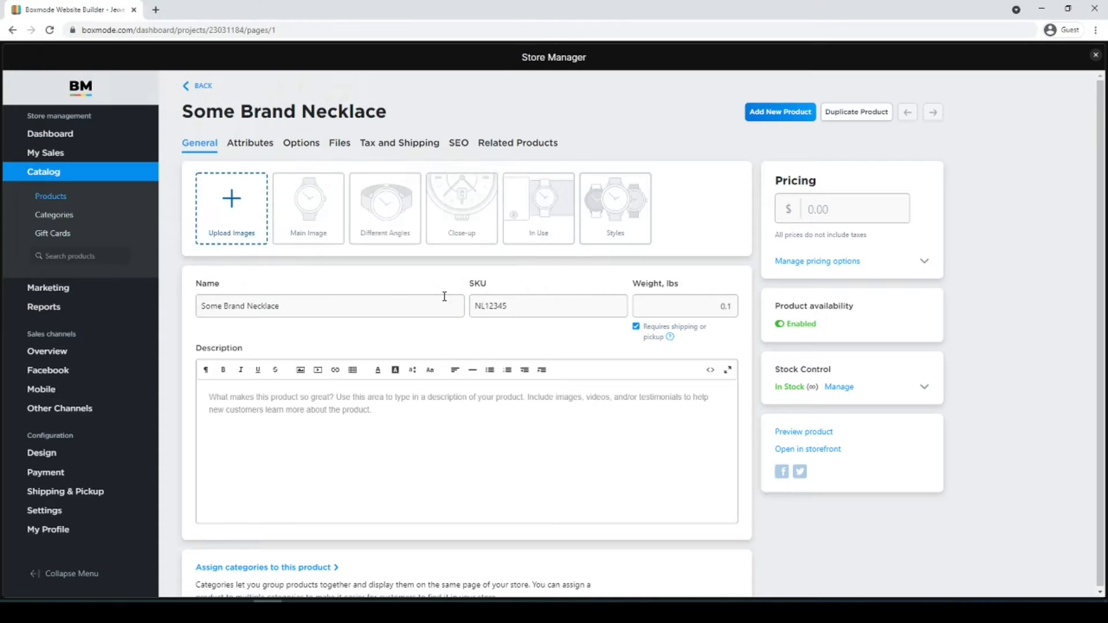
# Step: Add the description beginning "An elegant necklace will add that final touch to your outfit", set the price to $300, and save
pyautogui.click(261, 407)
pyautogui.write('An elegant necklace will add that final touch to your outfit. The link chain will make a worthy addition to your collection of designer accessories and will leave you spellbound while pair this dazzling casual/sporty rose gold necklace with a nice pair of earrings to complete your look.')
pyautogui.click(820, 211)
pyautogui.write('300')
pyautogui.click(1003, 83)
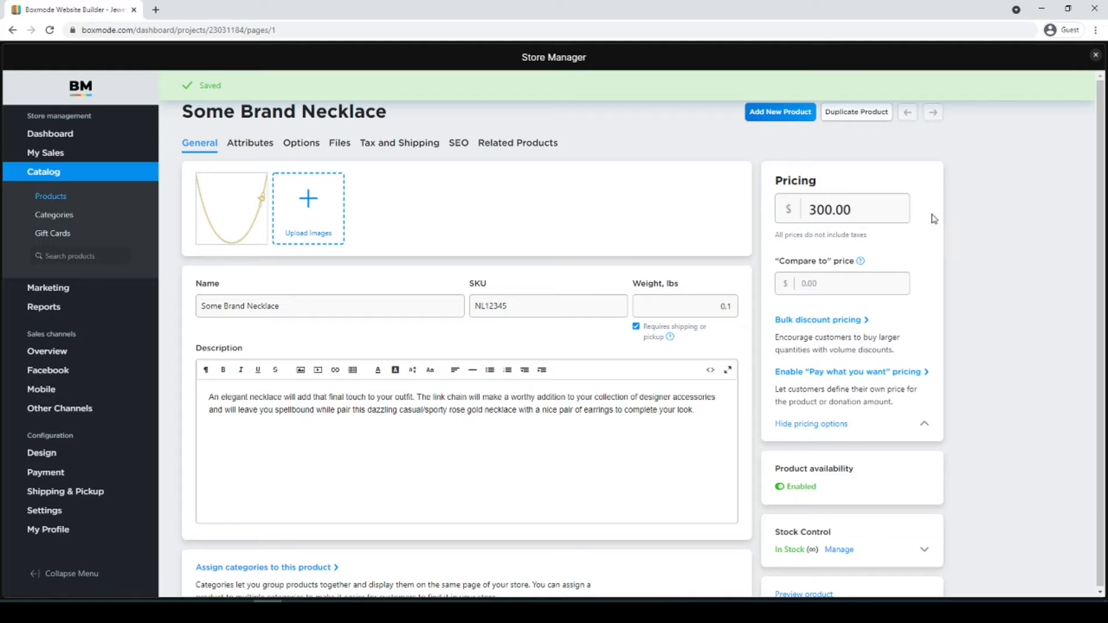
# Step: Set the necklace's "Compare to" price to $350 and save the product
pyautogui.click(855, 285)
pyautogui.write('350')
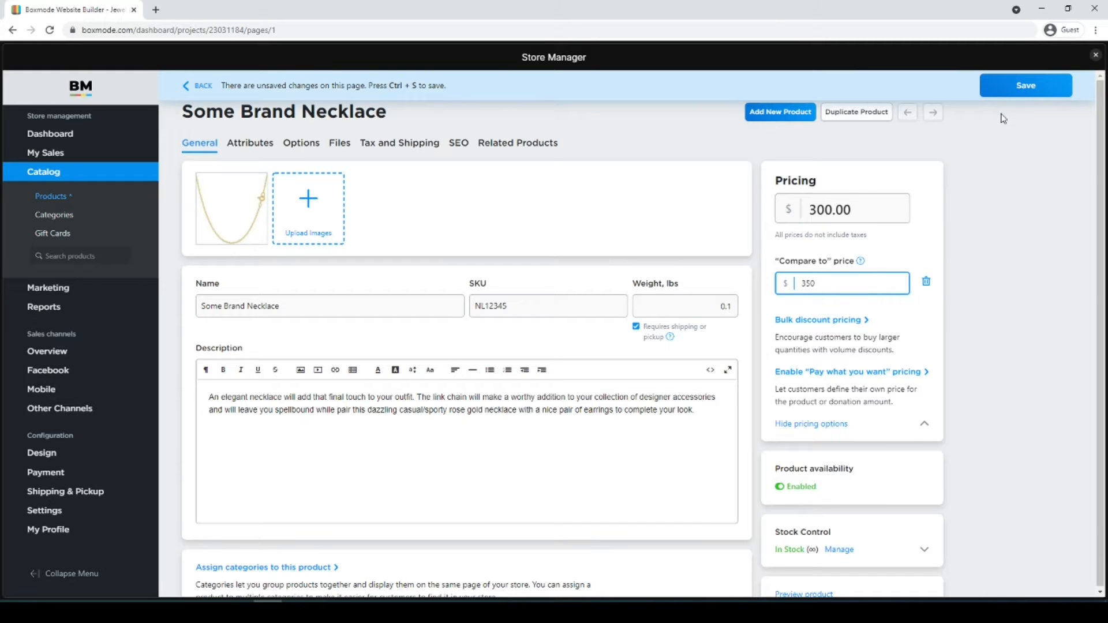
pyautogui.click(1003, 85)
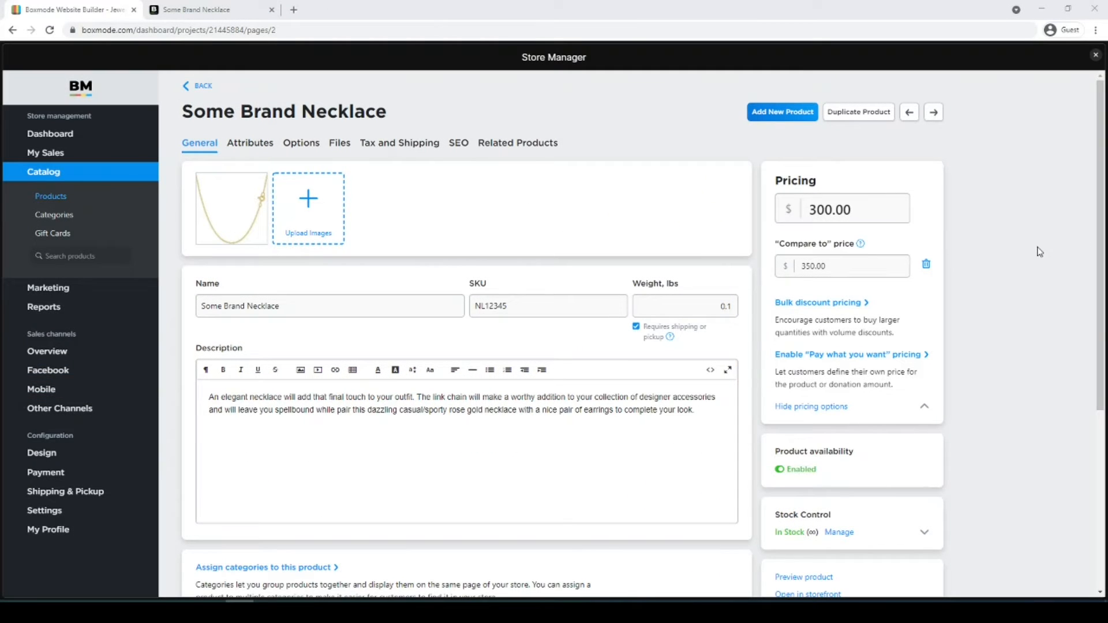
# Step: Add bulk discount pricing of $280 per item for quantities of 5 and more, and save the product
pyautogui.click(815, 309)
pyautogui.click(784, 350)
pyautogui.write('5')
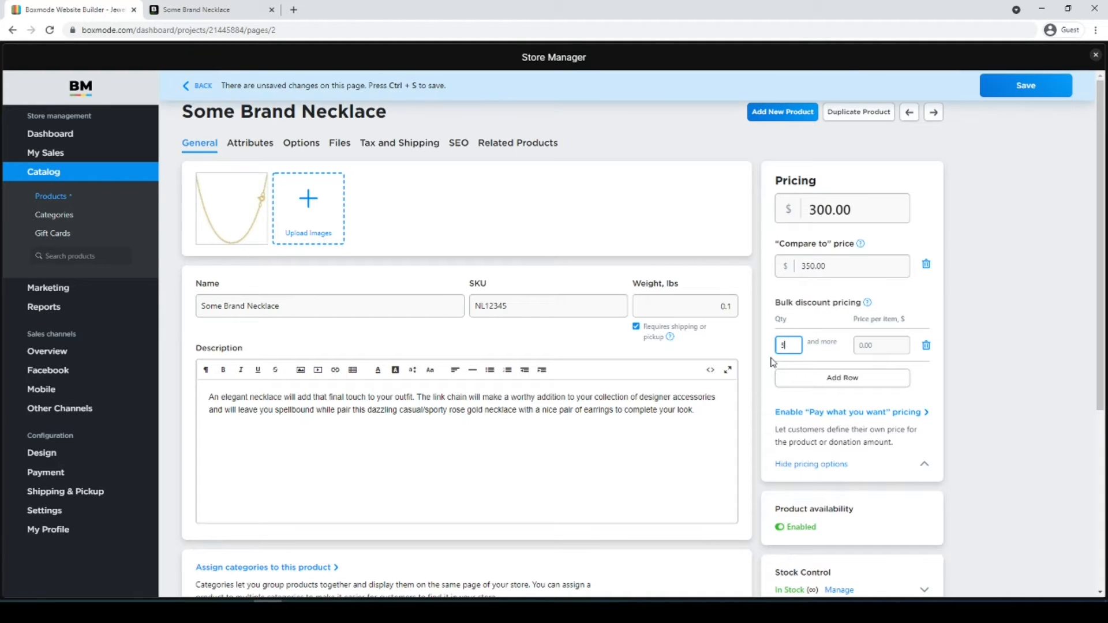
pyautogui.click(878, 354)
pyautogui.click(1023, 87)
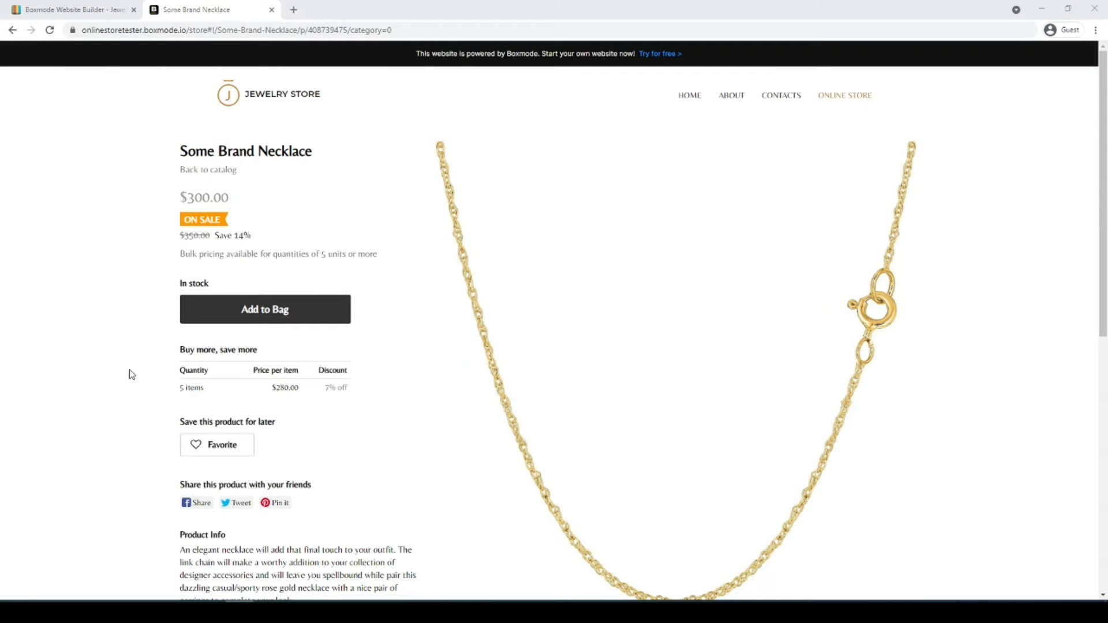
# Step: On the live storefront, add the necklace to the bag, go to checkout, and set its quantity to 5
pyautogui.click(270, 312)
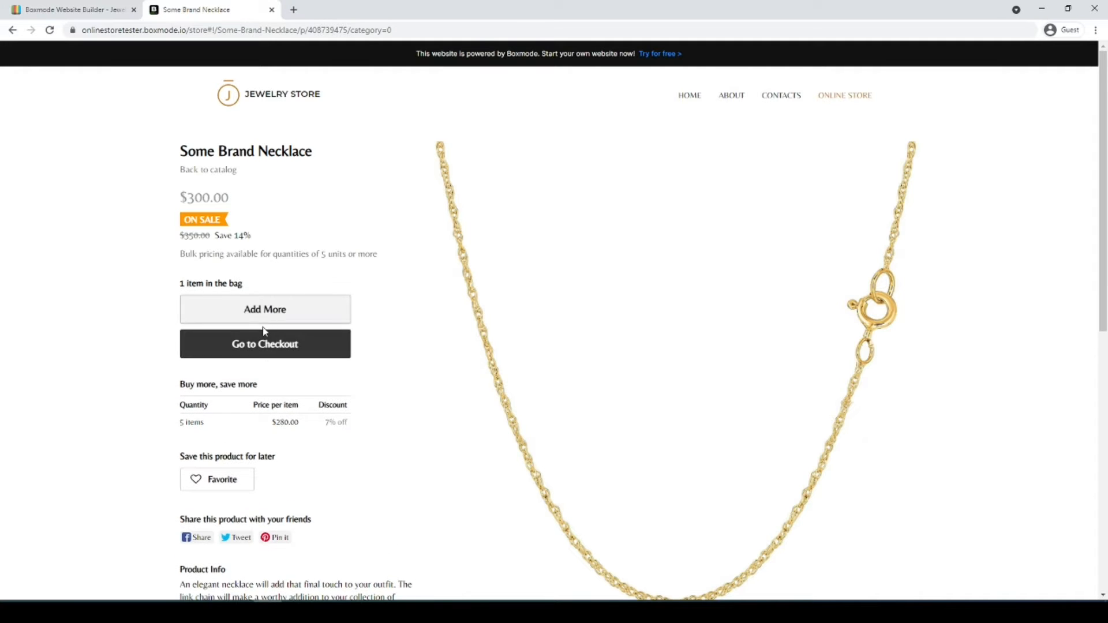
pyautogui.click(261, 346)
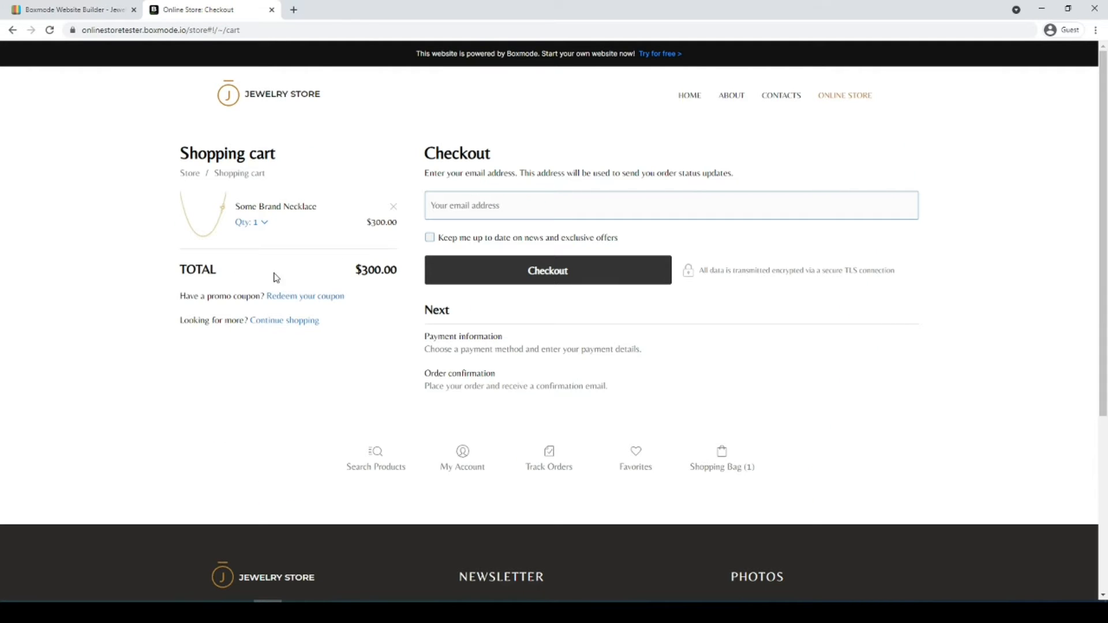
pyautogui.click(265, 223)
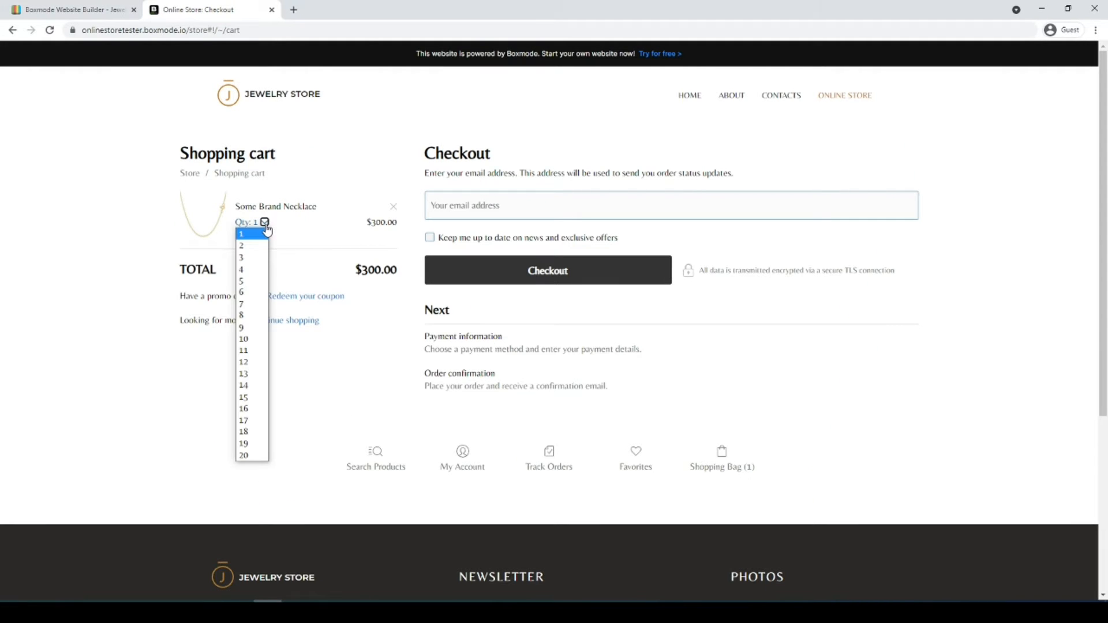
pyautogui.click(260, 283)
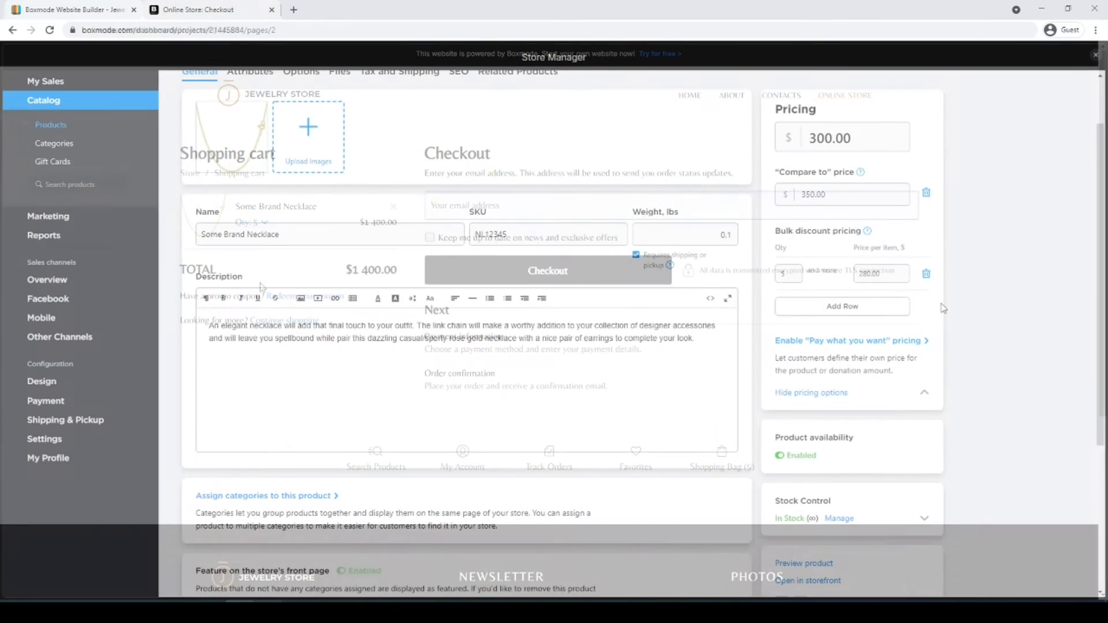
# Step: In the necklace's stock control, replace unlimited stock with a quantity of 26 items and save the product
pyautogui.scroll(-4, 933, 350)
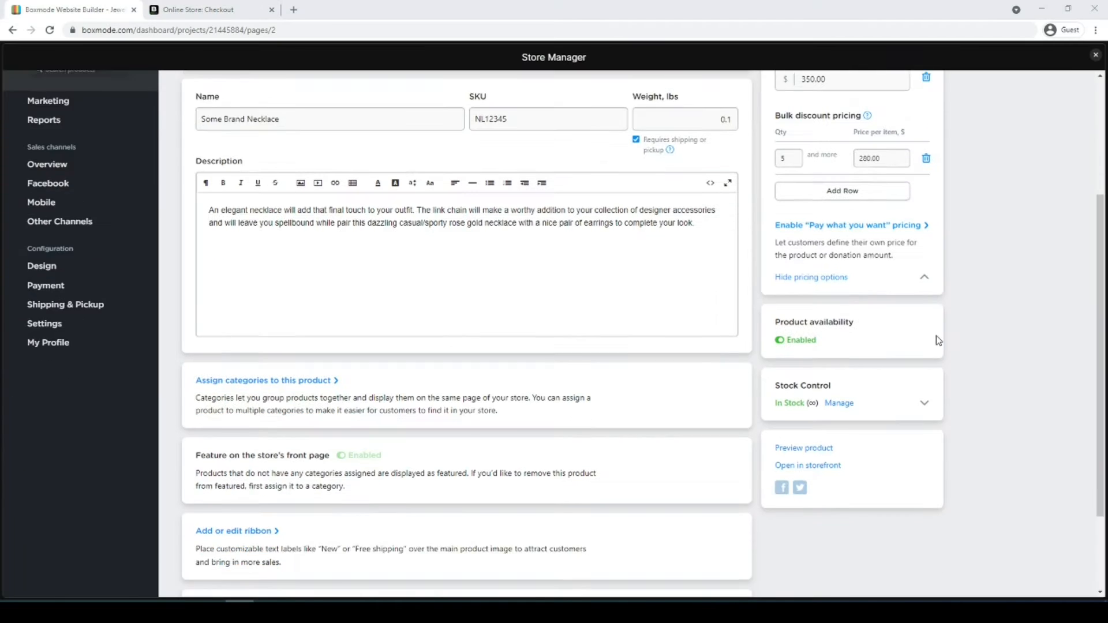
pyautogui.click(925, 346)
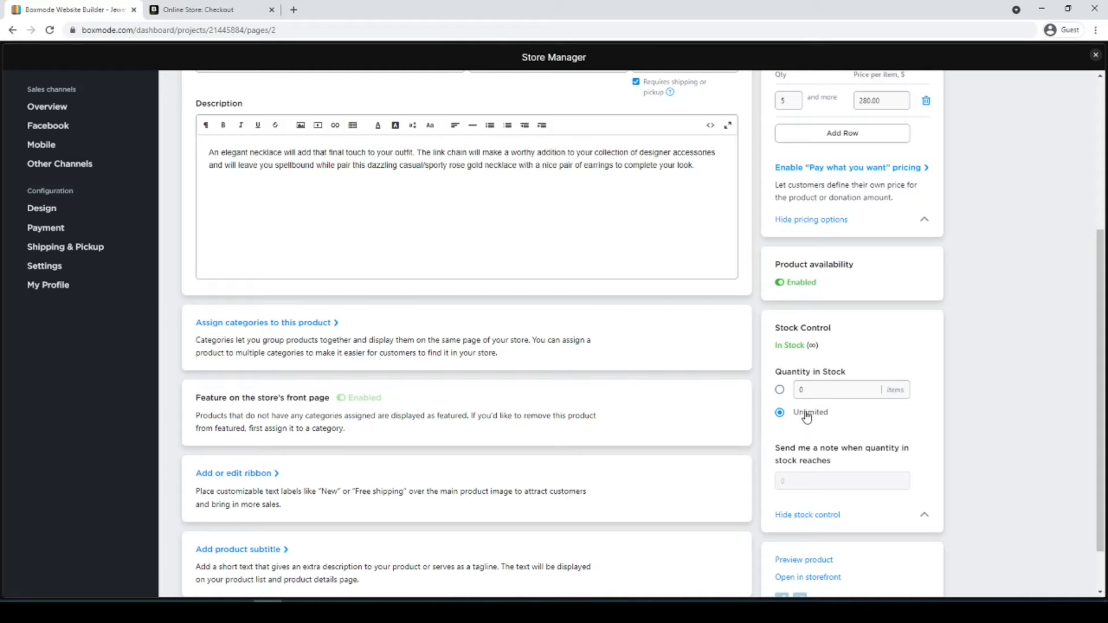
pyautogui.click(781, 391)
pyautogui.click(802, 391)
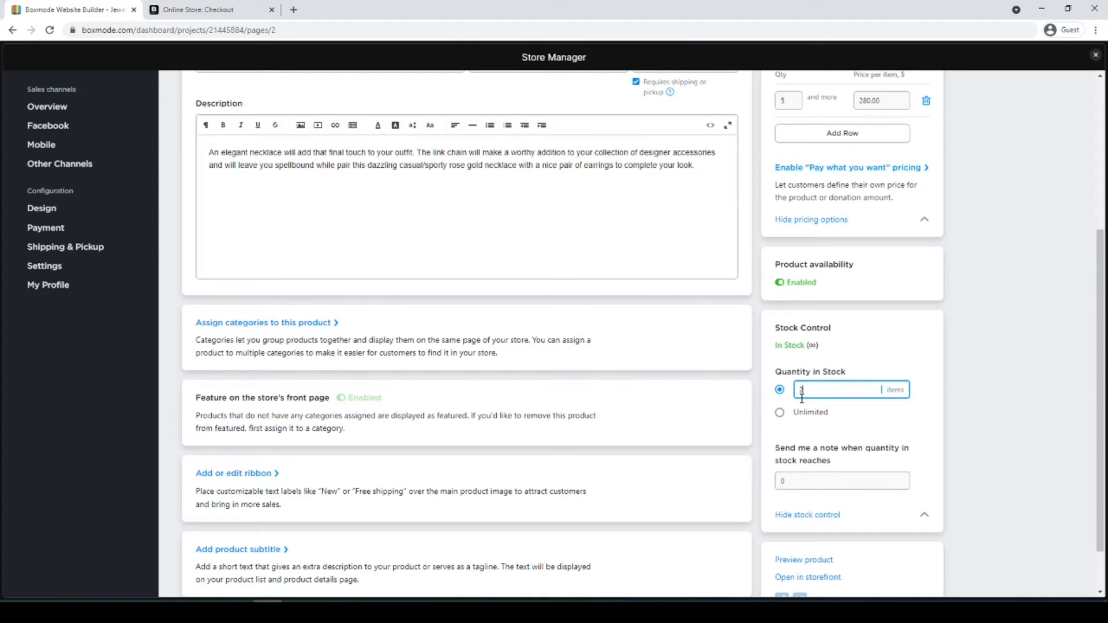
pyautogui.click(931, 402)
pyautogui.scroll(5, 933, 402)
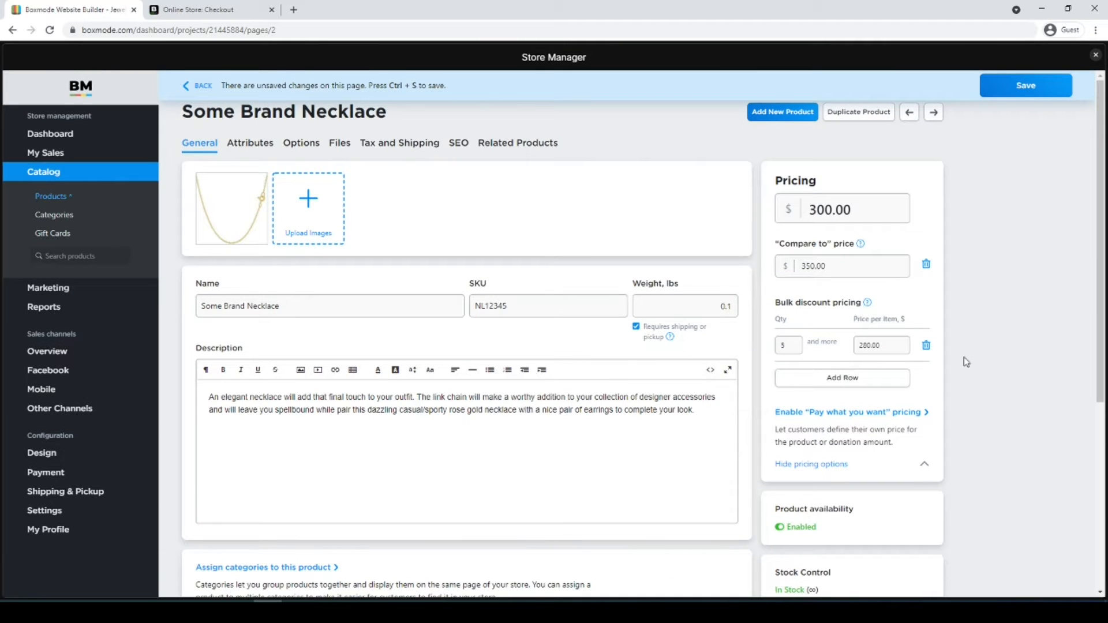
pyautogui.click(1018, 95)
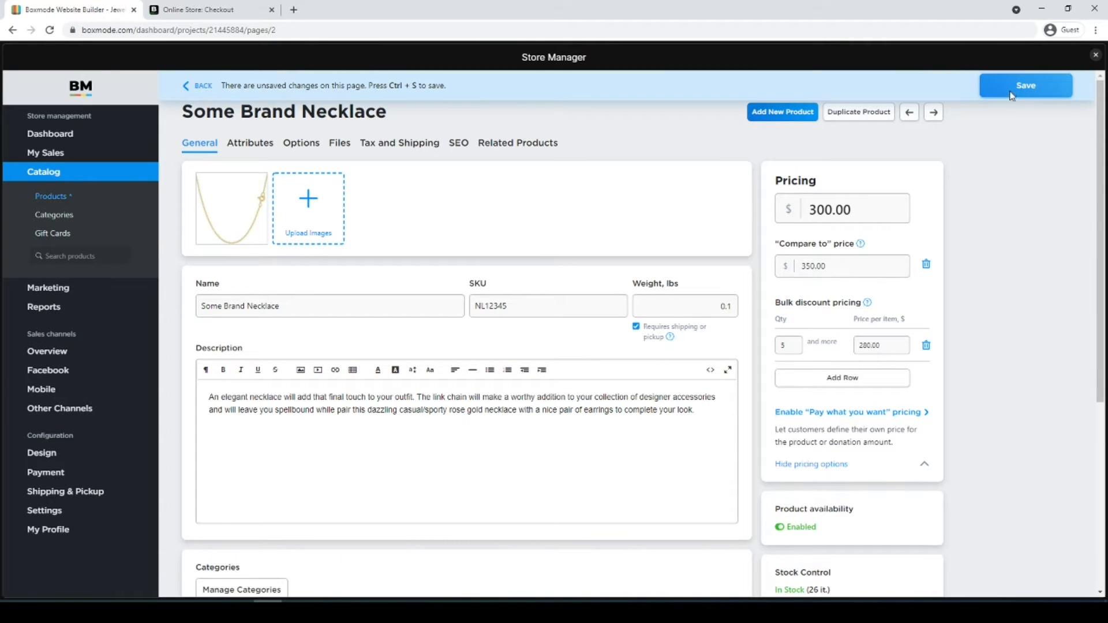
# Step: Check which categories can be assigned to the necklace, and go to the catalog's category management page
pyautogui.scroll(-2, 858, 180)
pyautogui.scroll(-5, 858, 180)
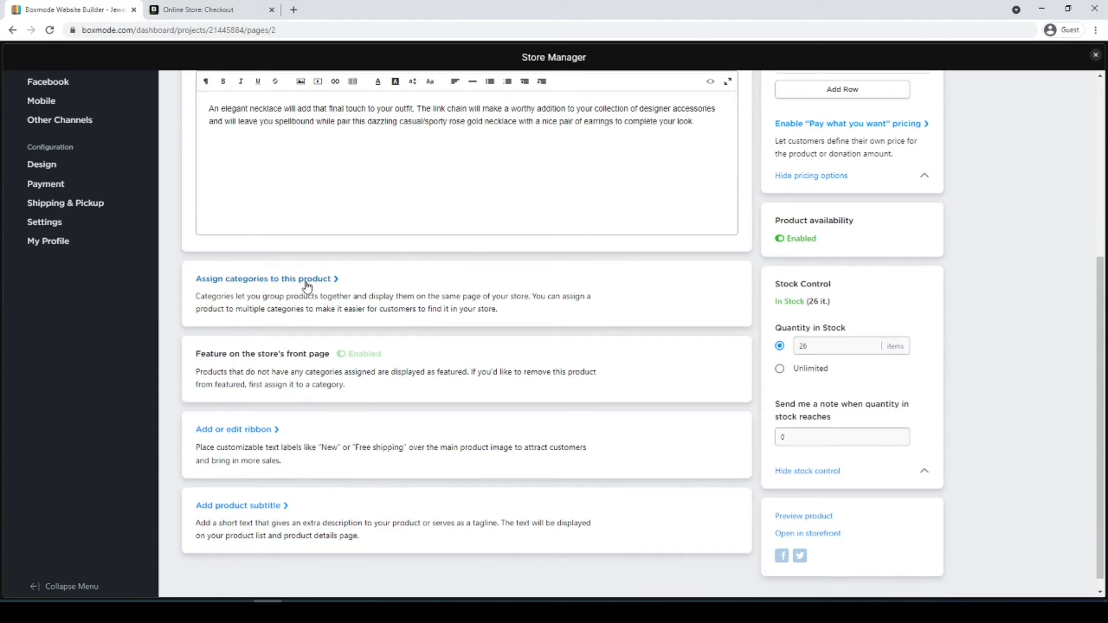
pyautogui.click(307, 283)
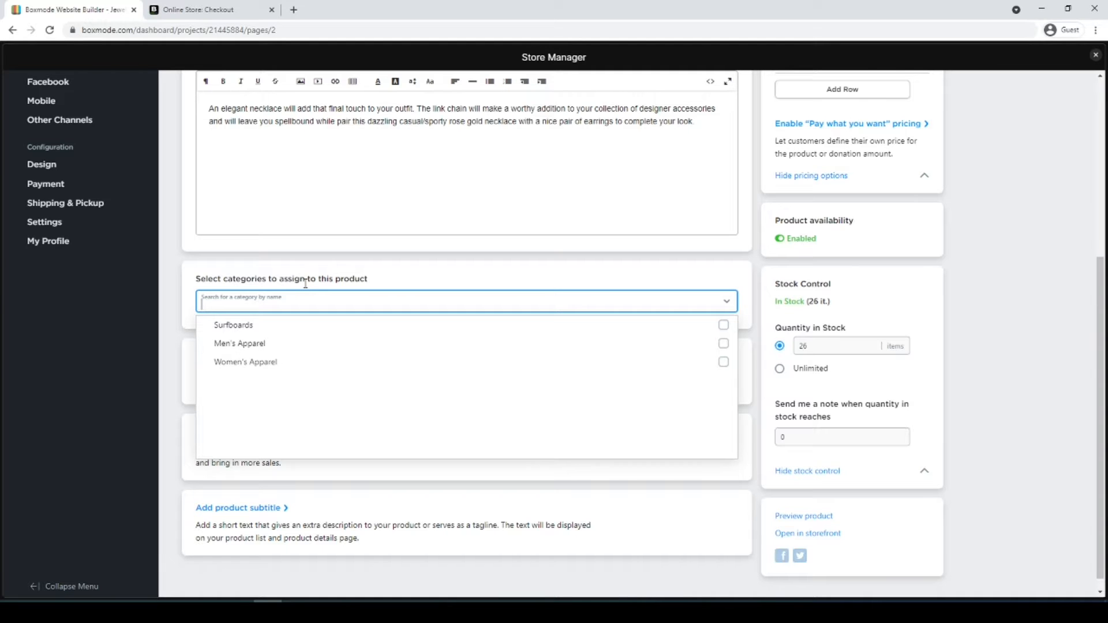
pyautogui.scroll(1, 283, 324)
pyautogui.scroll(5, 283, 324)
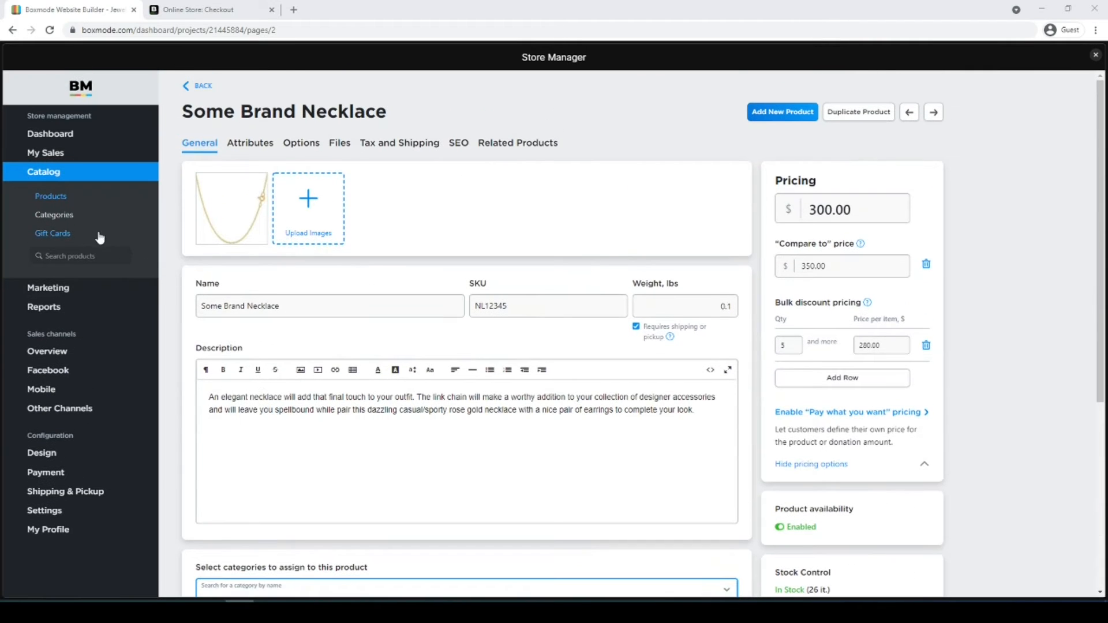
pyautogui.click(53, 217)
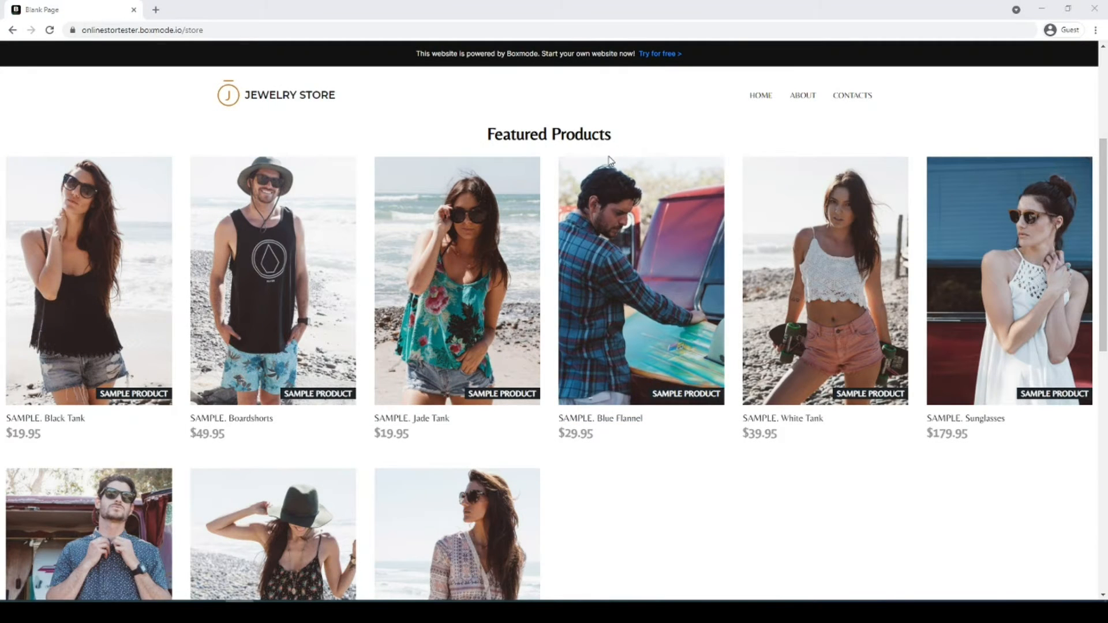
# Step: Look through the featured sample products on the live store page
pyautogui.scroll(-4, 595, 202)
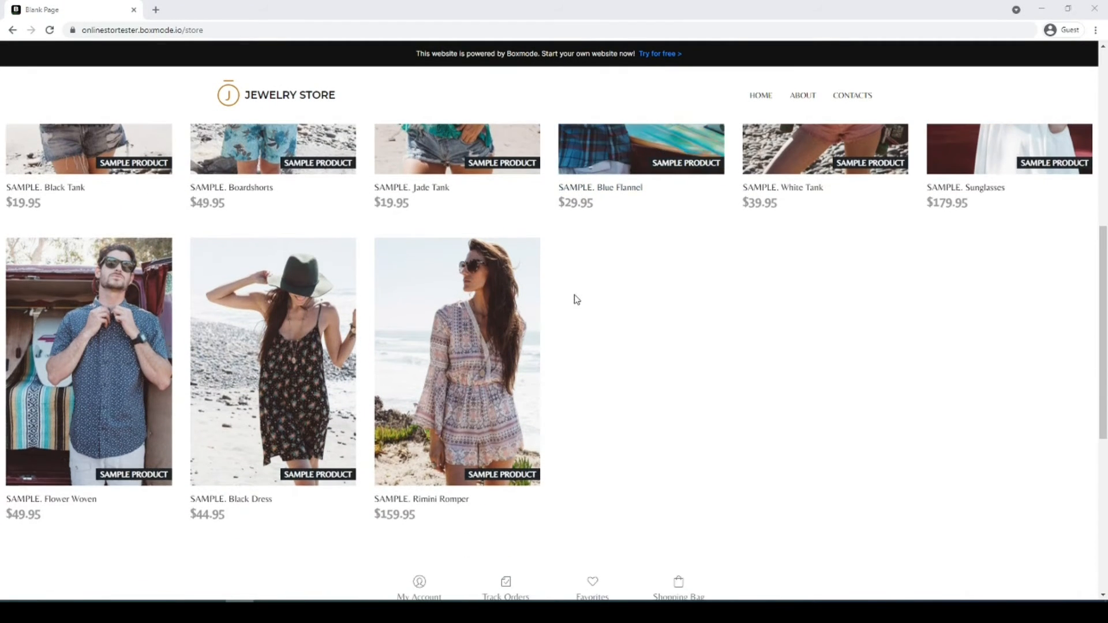
pyautogui.scroll(-1, 574, 312)
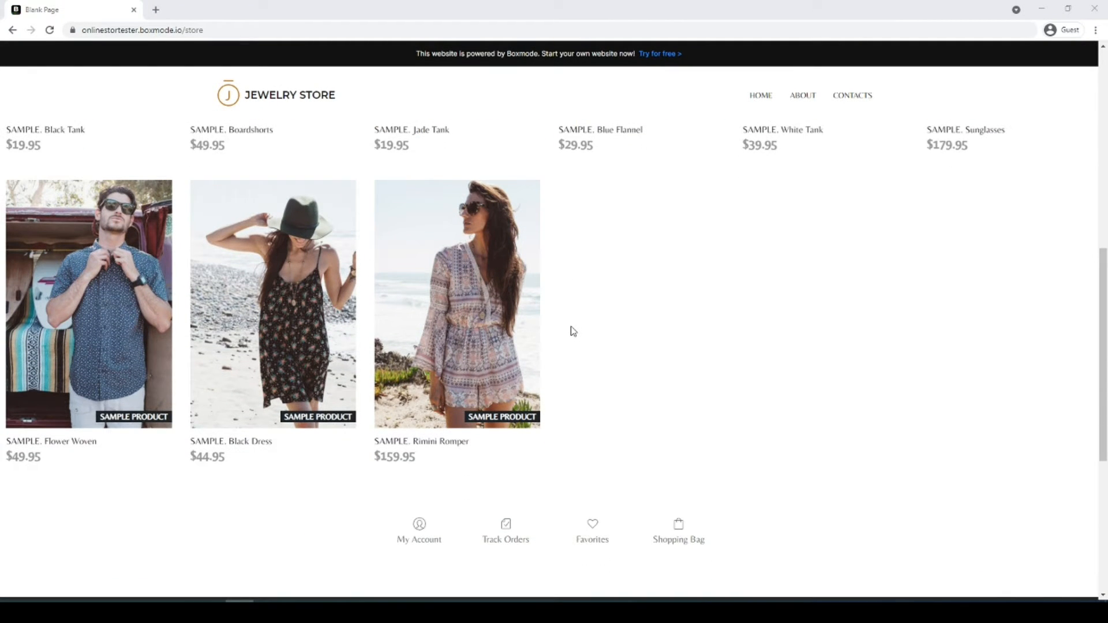
pyautogui.scroll(4, 574, 331)
pyautogui.scroll(5, 572, 330)
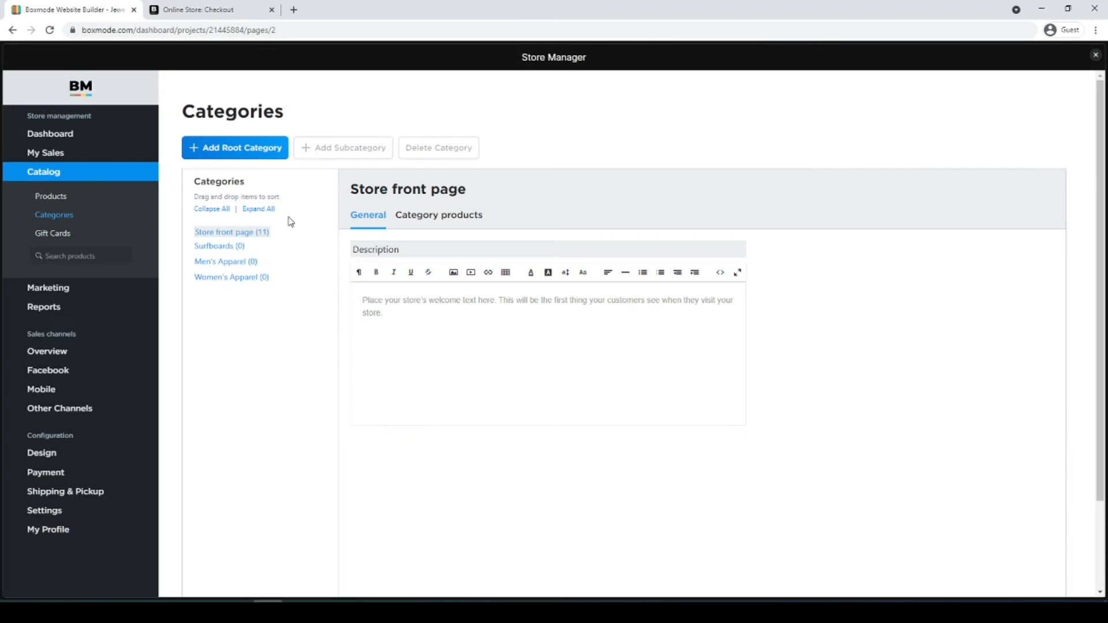
# Step: Delete the Surfboards, Men's Apparel and Women's Apparel categories
pyautogui.click(224, 246)
pyautogui.click(438, 148)
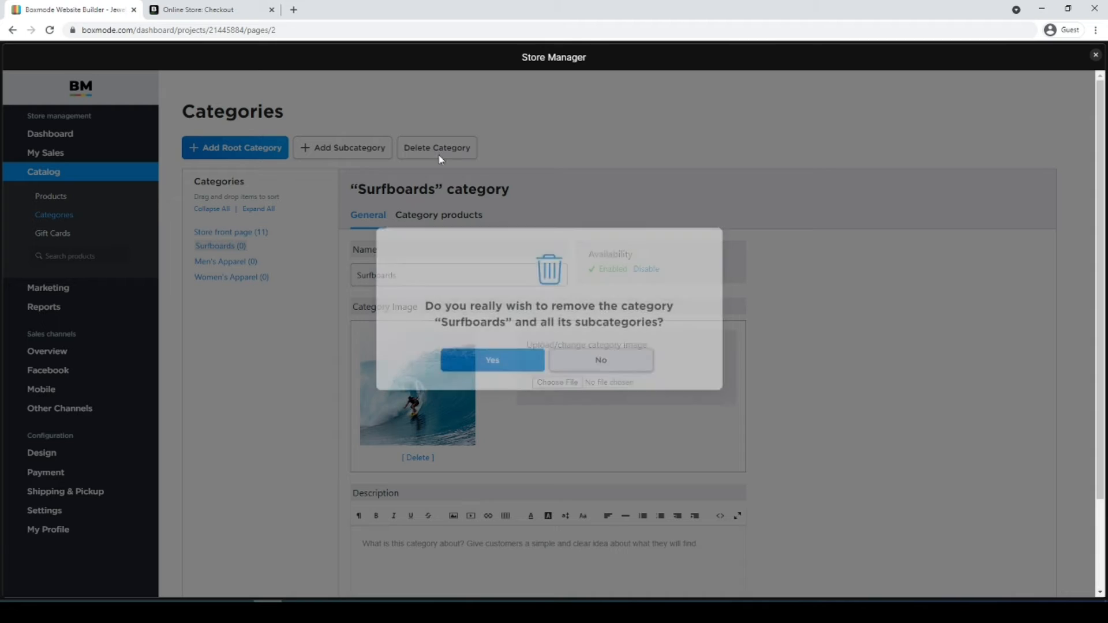
pyautogui.click(494, 369)
pyautogui.click(437, 148)
pyautogui.click(493, 370)
pyautogui.click(438, 148)
pyautogui.click(493, 371)
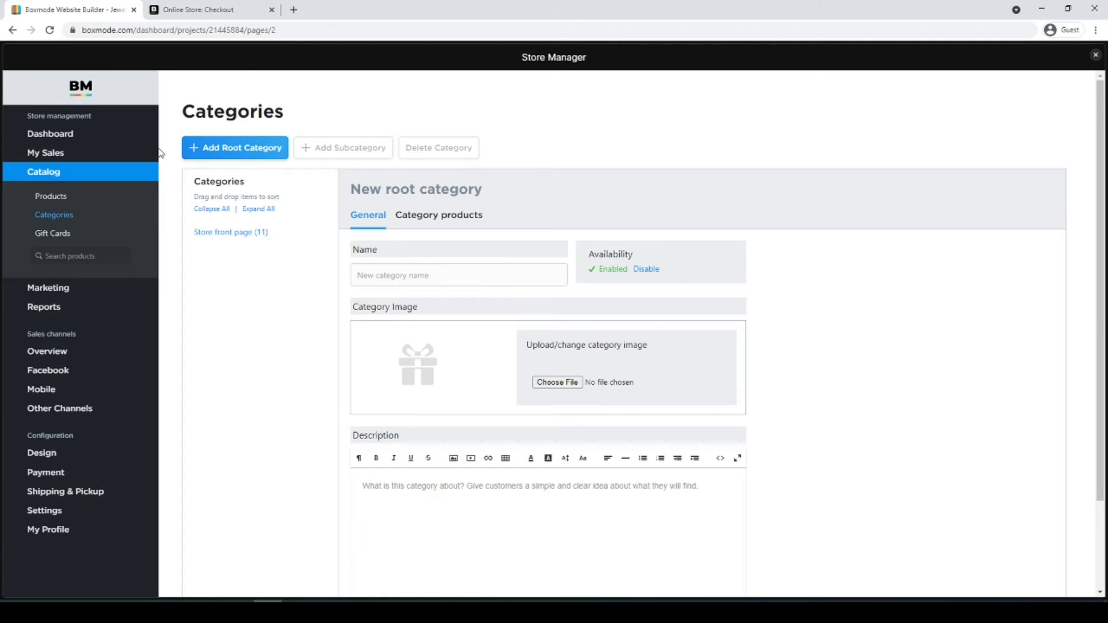
# Step: Create a root category named "Necklace" with Necklace category.jpg as its image, and save it
pyautogui.click(385, 273)
pyautogui.write('Necklaces')
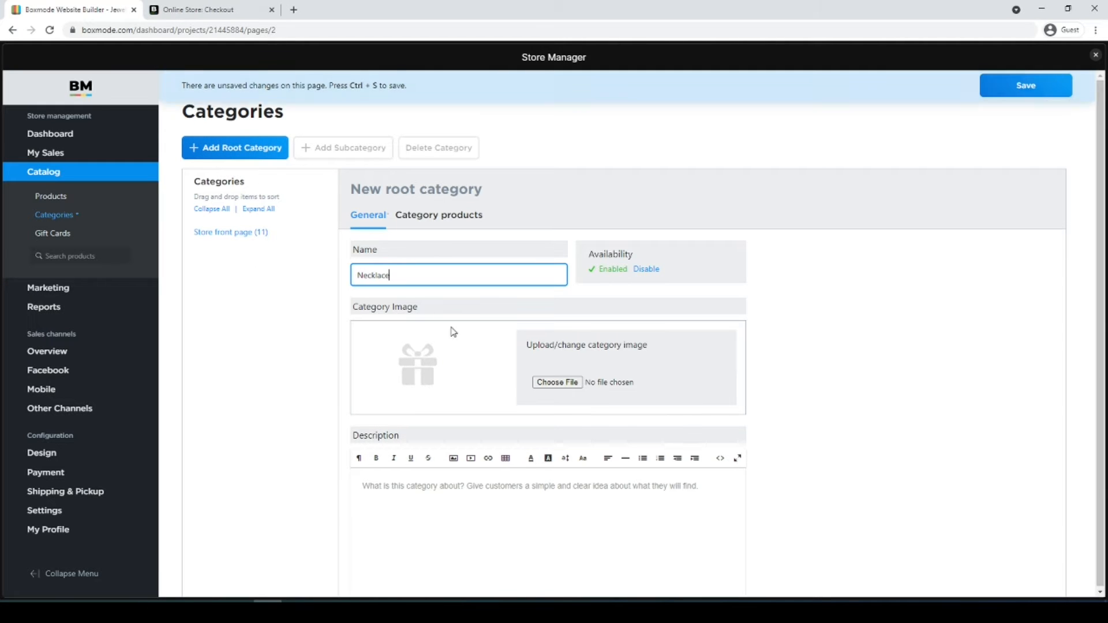
pyautogui.click(558, 382)
pyautogui.click(135, 95)
pyautogui.click(455, 293)
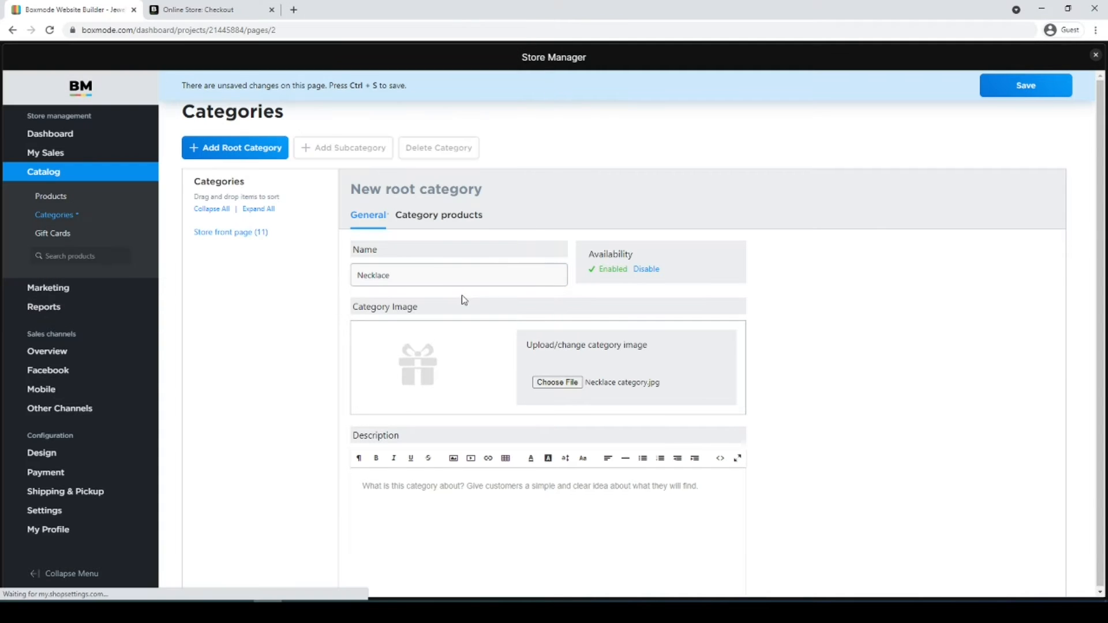
pyautogui.click(1027, 85)
# Step: Create a second root category named "Rings" with the gold ring picture as its image, and save it
pyautogui.write('Rings')
pyautogui.click(558, 382)
pyautogui.doubleClick(322, 98)
pyautogui.click(1026, 86)
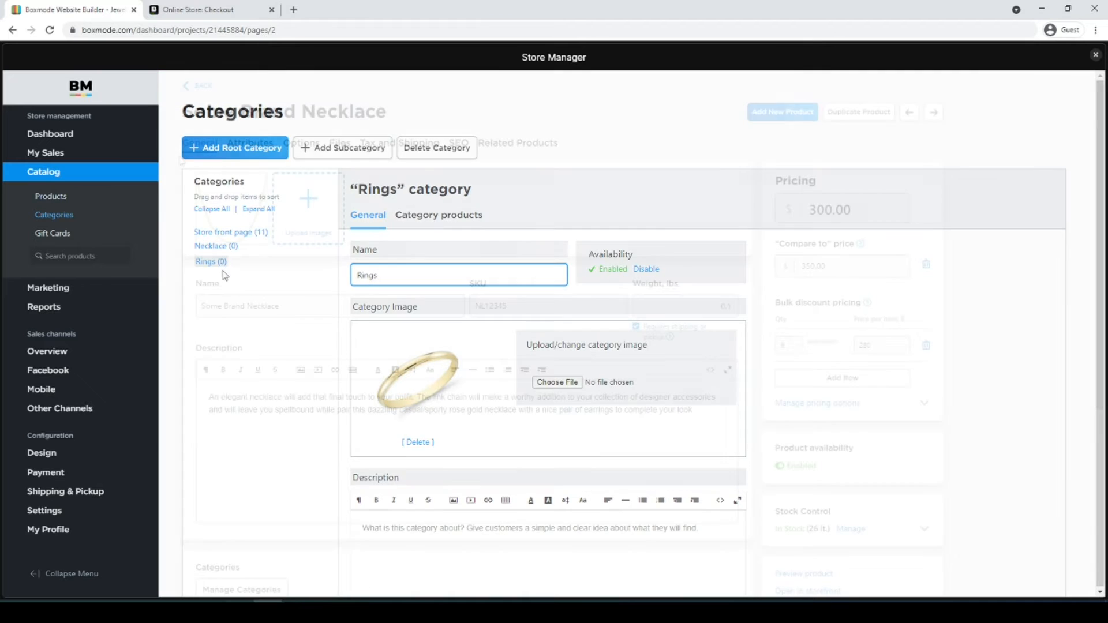
# Step: Assign the Some Brand Necklace product to the Necklace category and save it
pyautogui.scroll(-1, 179, 204)
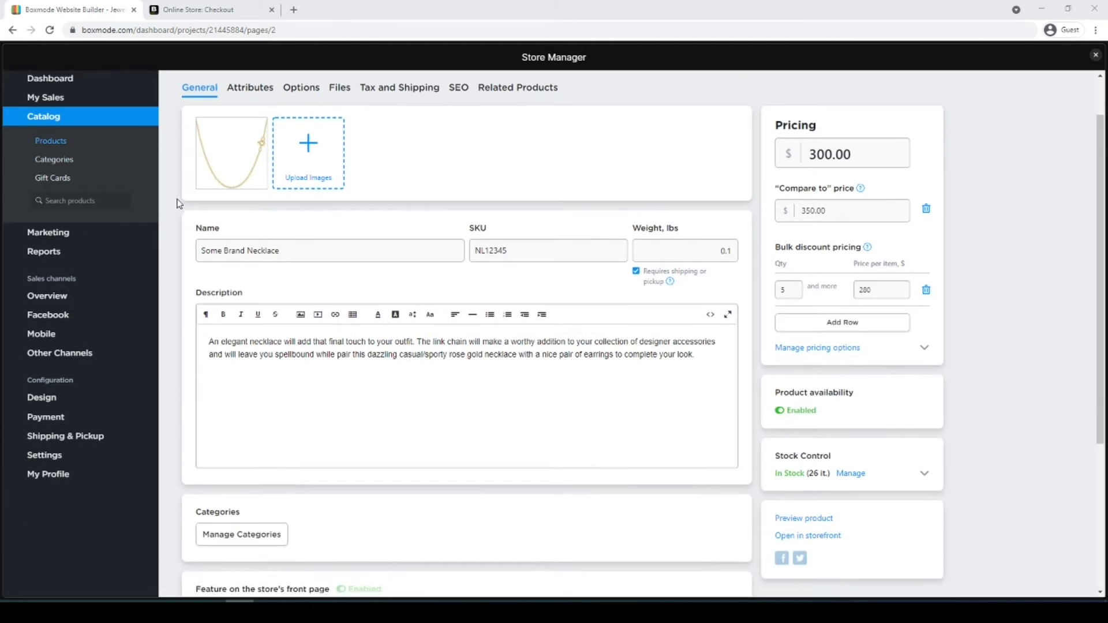
pyautogui.scroll(-4, 179, 204)
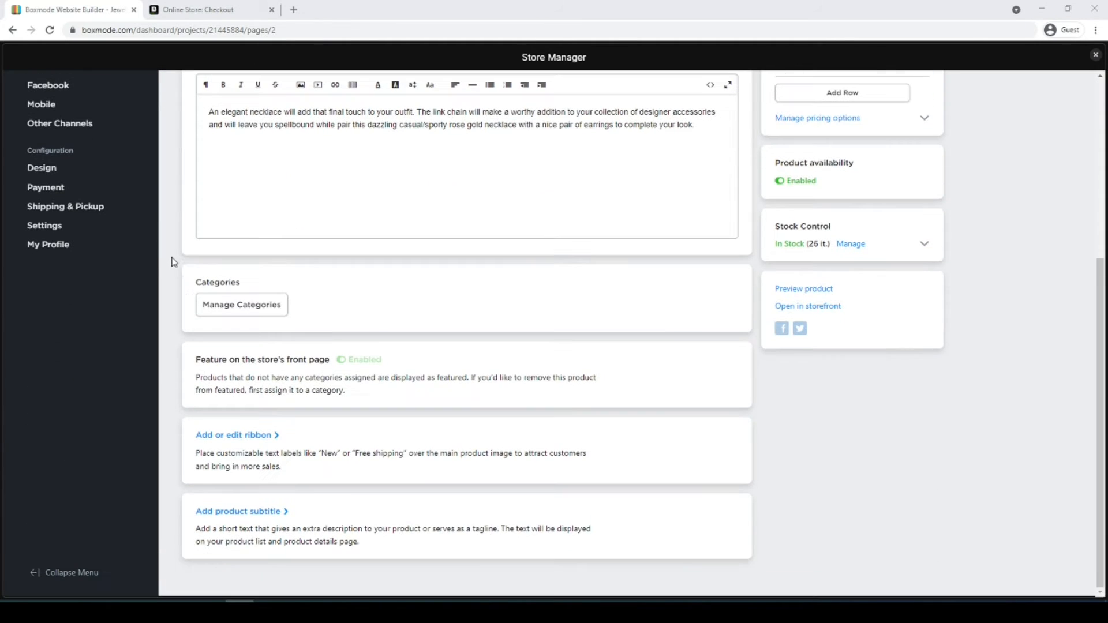
pyautogui.click(243, 306)
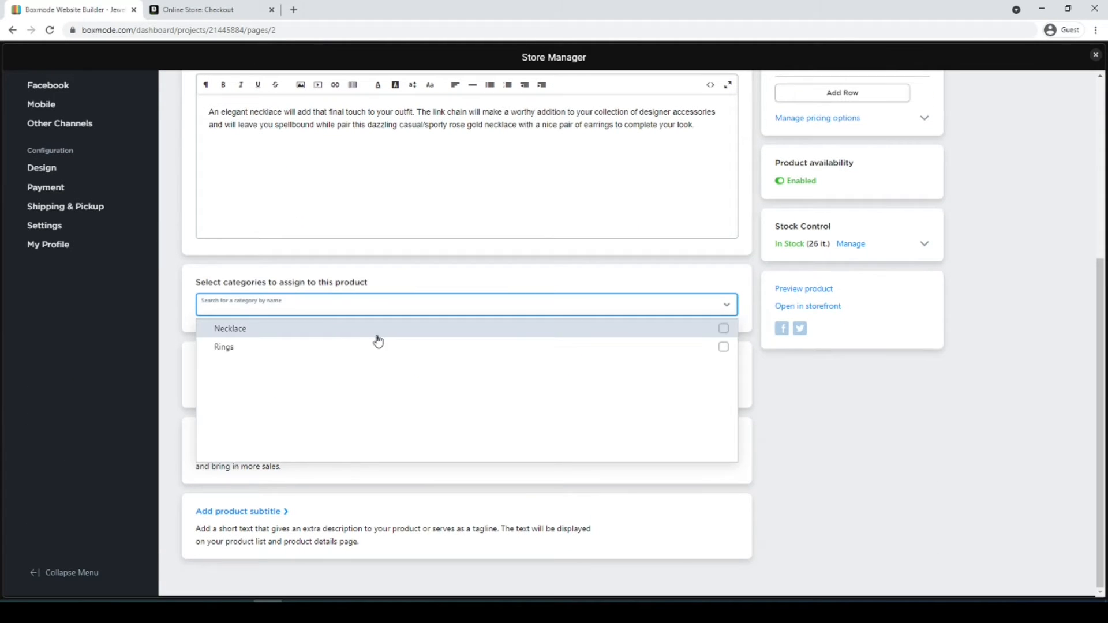
pyautogui.click(722, 329)
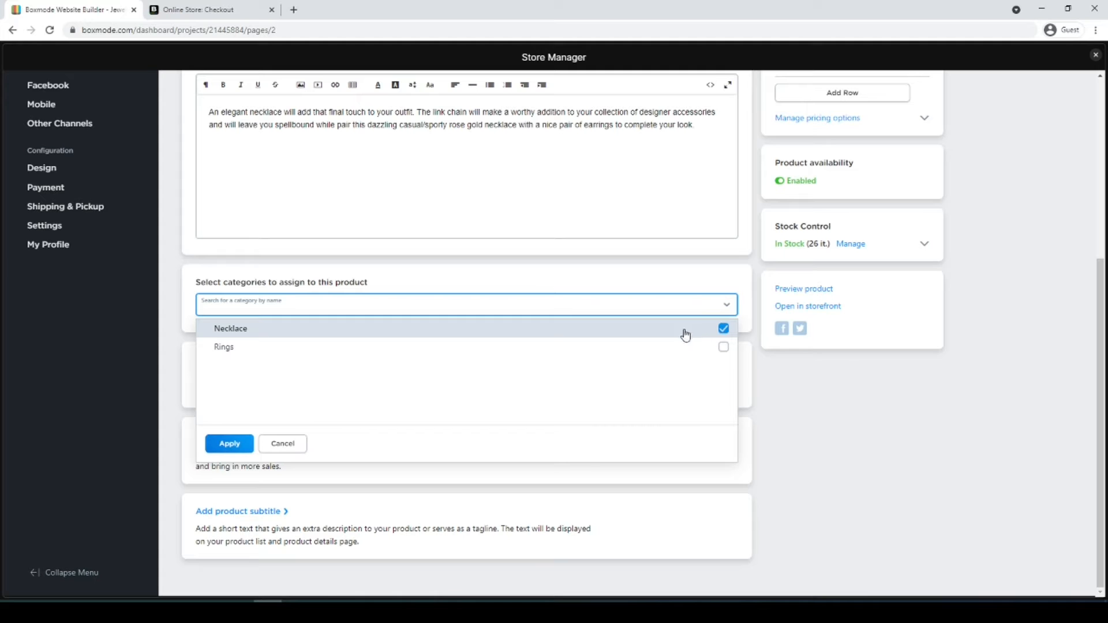
pyautogui.click(243, 444)
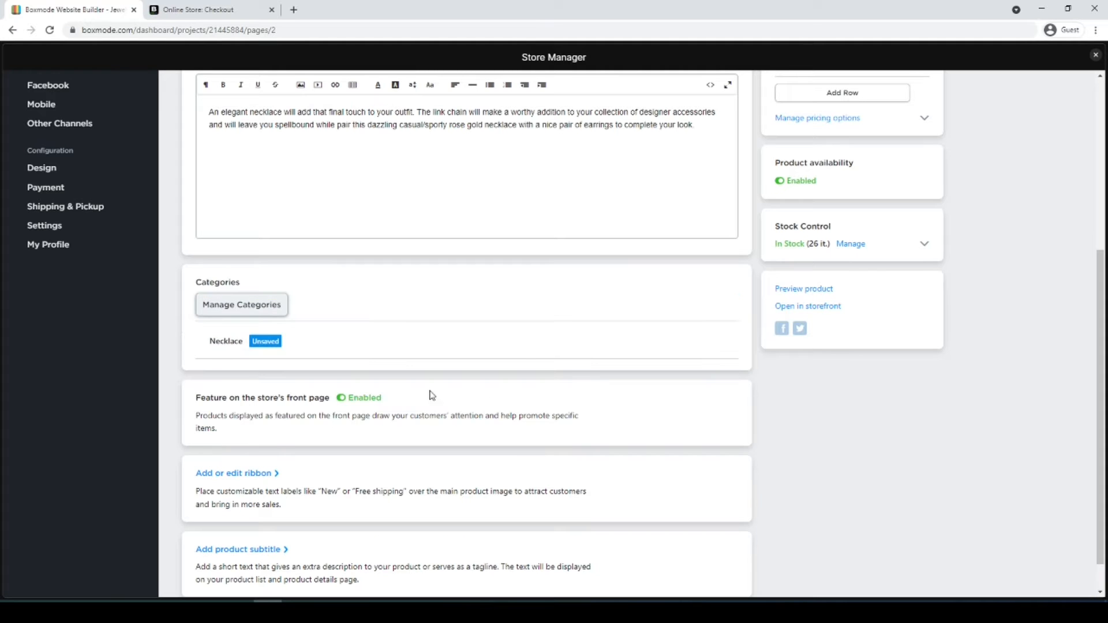
pyautogui.scroll(5, 577, 318)
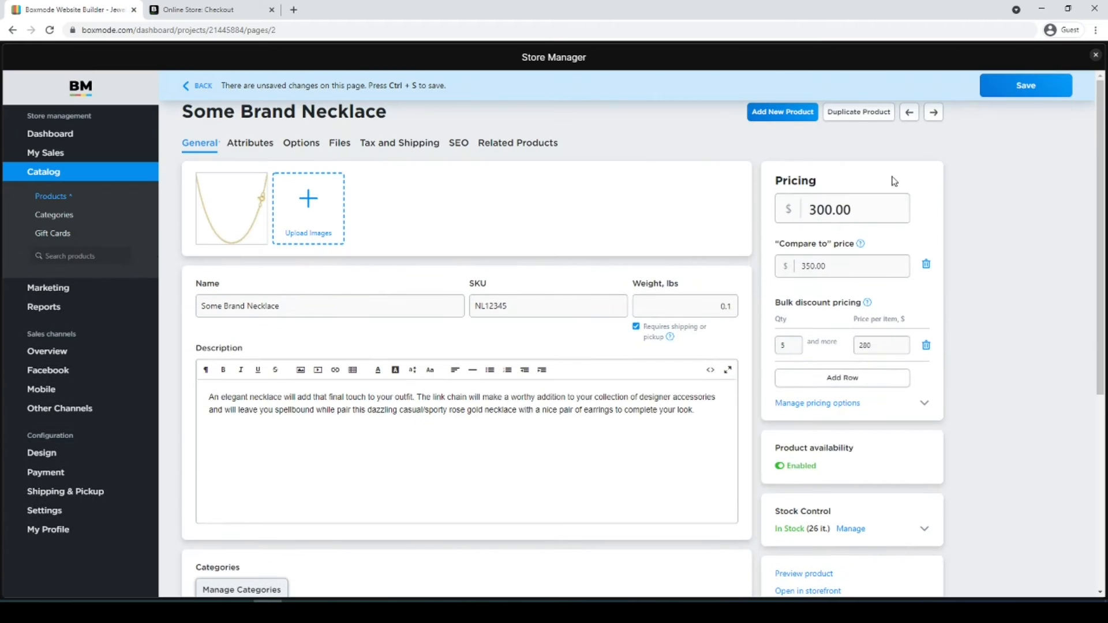
pyautogui.click(992, 84)
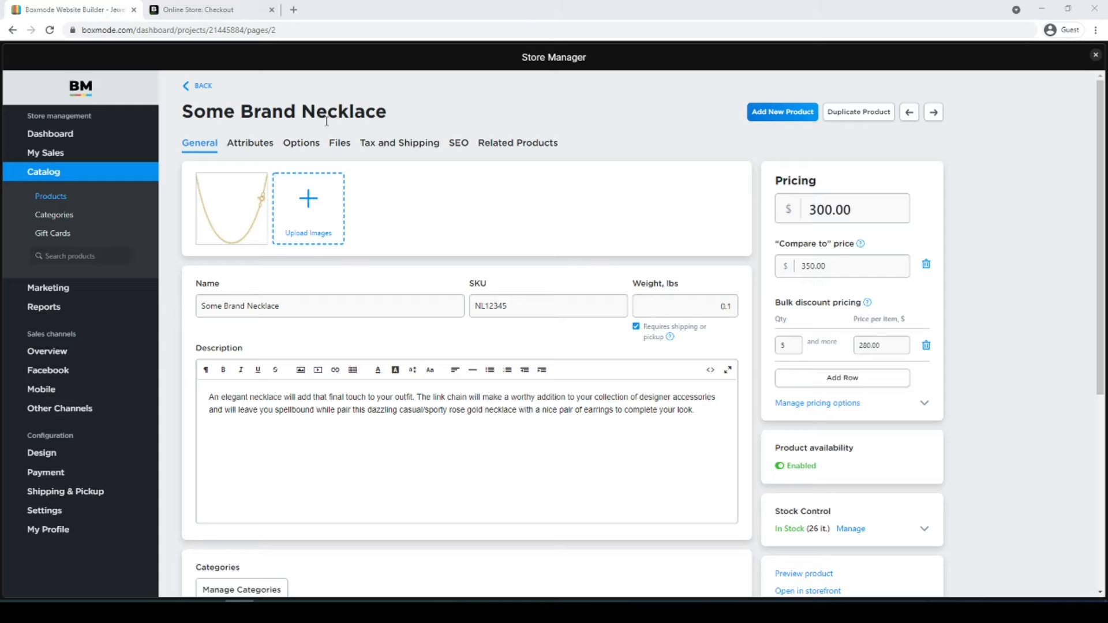
# Step: Check the necklace's attributes, and add "Jewelry" as a new product type in the store settings
pyautogui.click(249, 148)
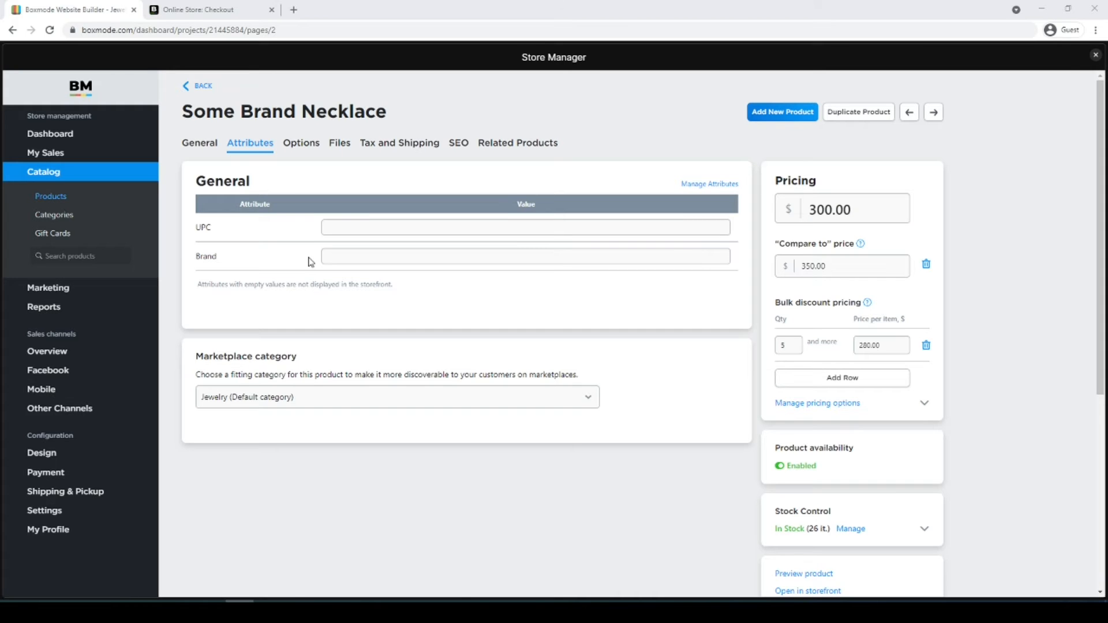
pyautogui.scroll(-5, 309, 262)
pyautogui.moveTo(107, 230)
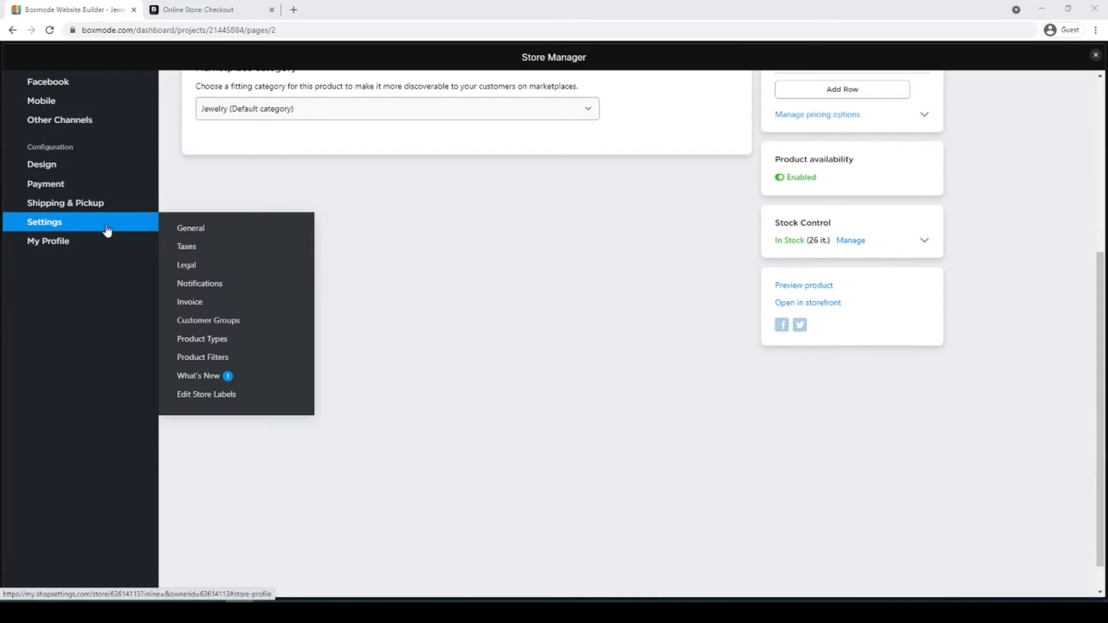
pyautogui.click(217, 342)
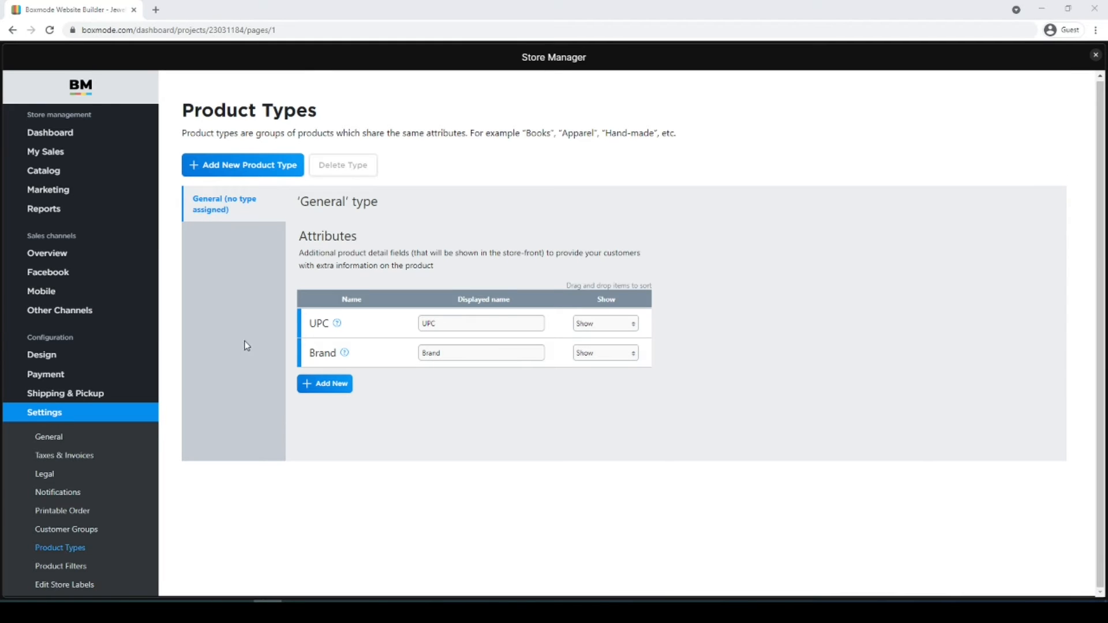
pyautogui.click(243, 166)
pyautogui.click(538, 158)
pyautogui.write('Jewelry')
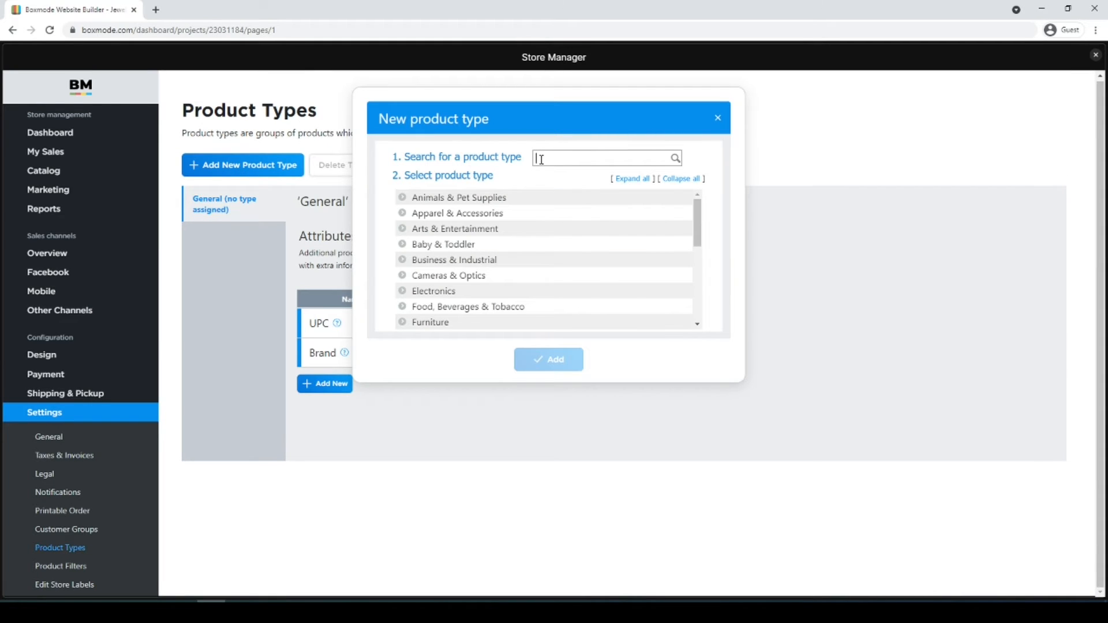
pyautogui.click(554, 186)
pyautogui.scroll(-5, 502, 268)
pyautogui.click(445, 301)
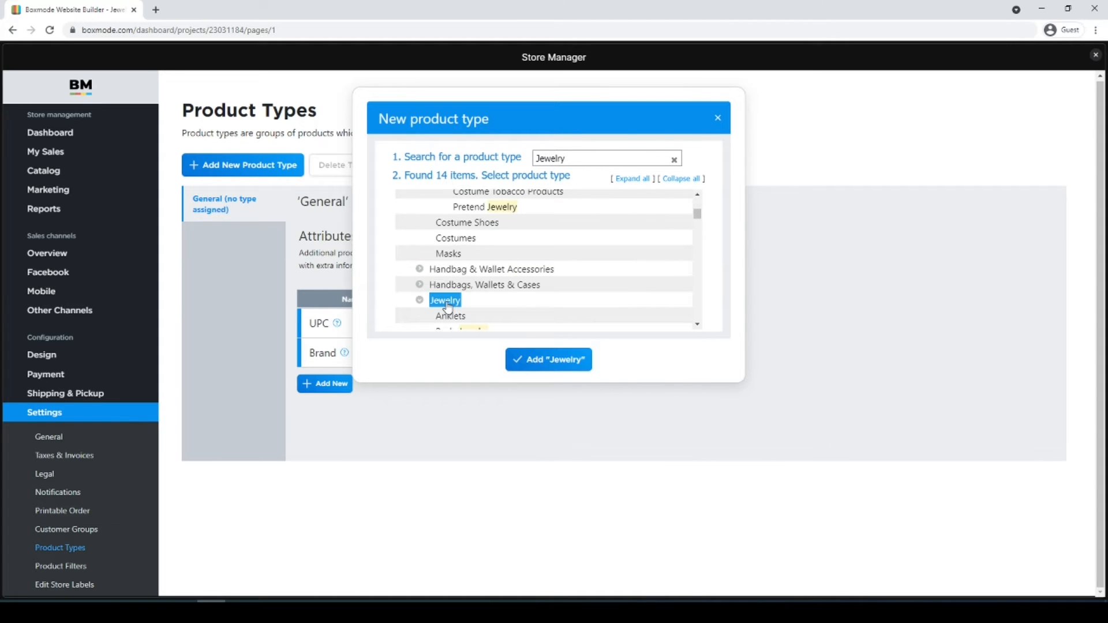
pyautogui.click(534, 362)
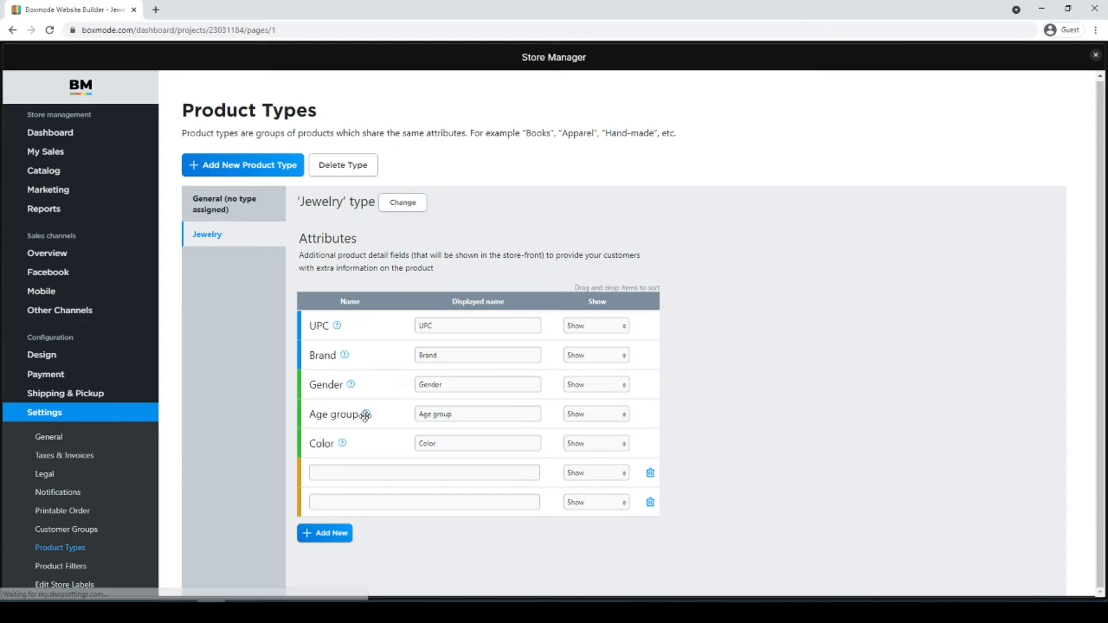
# Step: Name the Jewelry type's two empty attributes "Metal" and "Stone", and save the product type
pyautogui.click(315, 471)
pyautogui.write('Metal')
pyautogui.press('Tab')
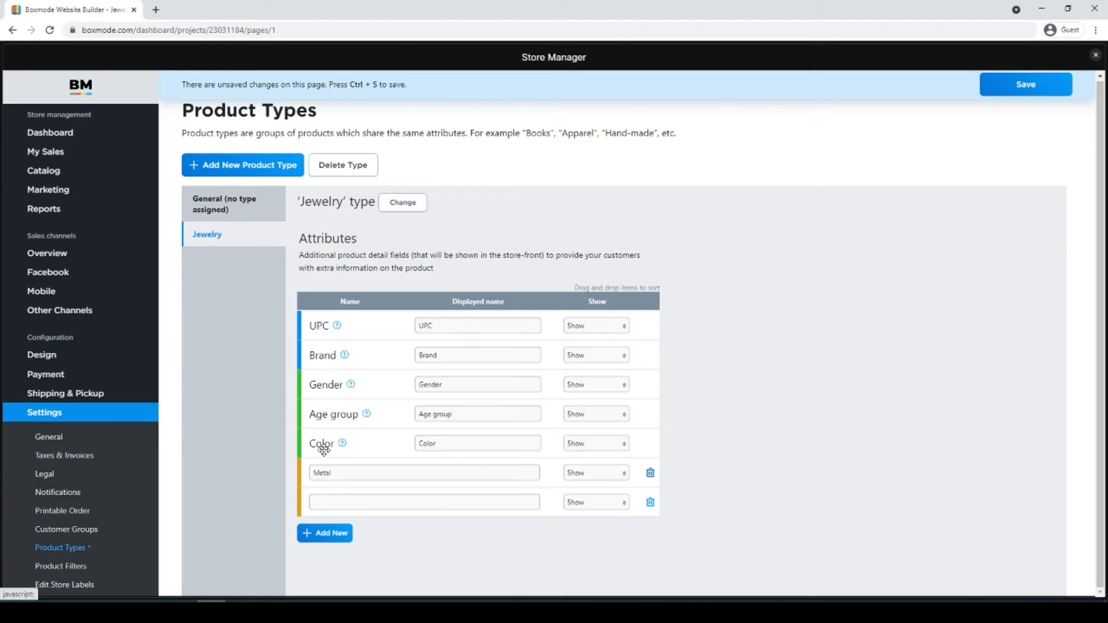
pyautogui.click(330, 503)
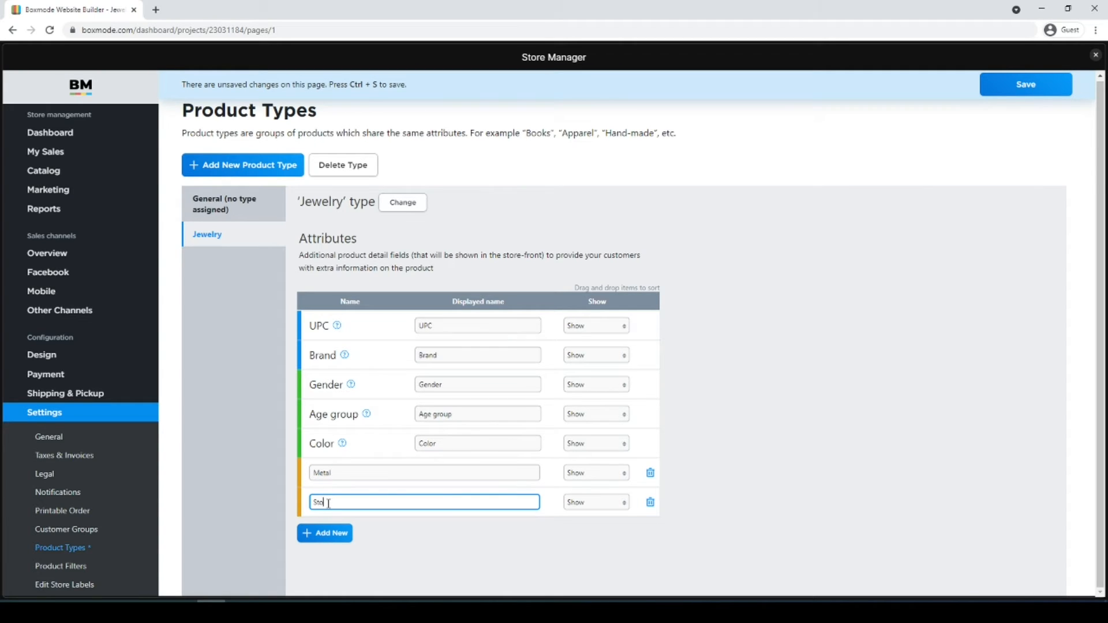
pyautogui.click(1034, 84)
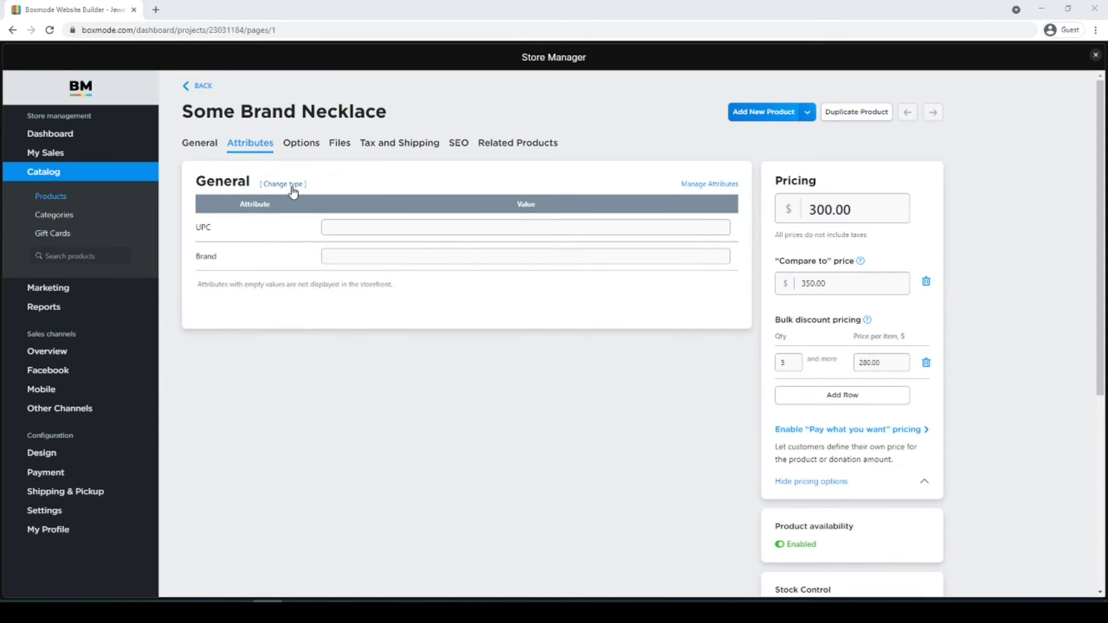
# Step: Change the necklace's product type to Jewelry, fill in Brand "Some Brand" and Metal "Gold", and save
pyautogui.click(293, 192)
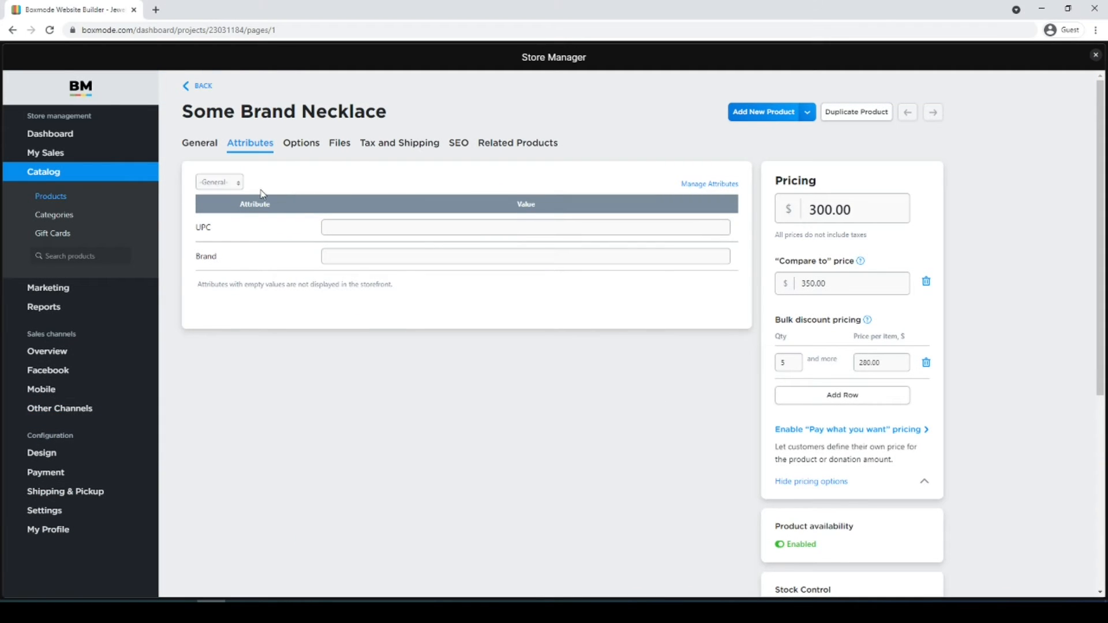
pyautogui.click(235, 189)
pyautogui.click(227, 209)
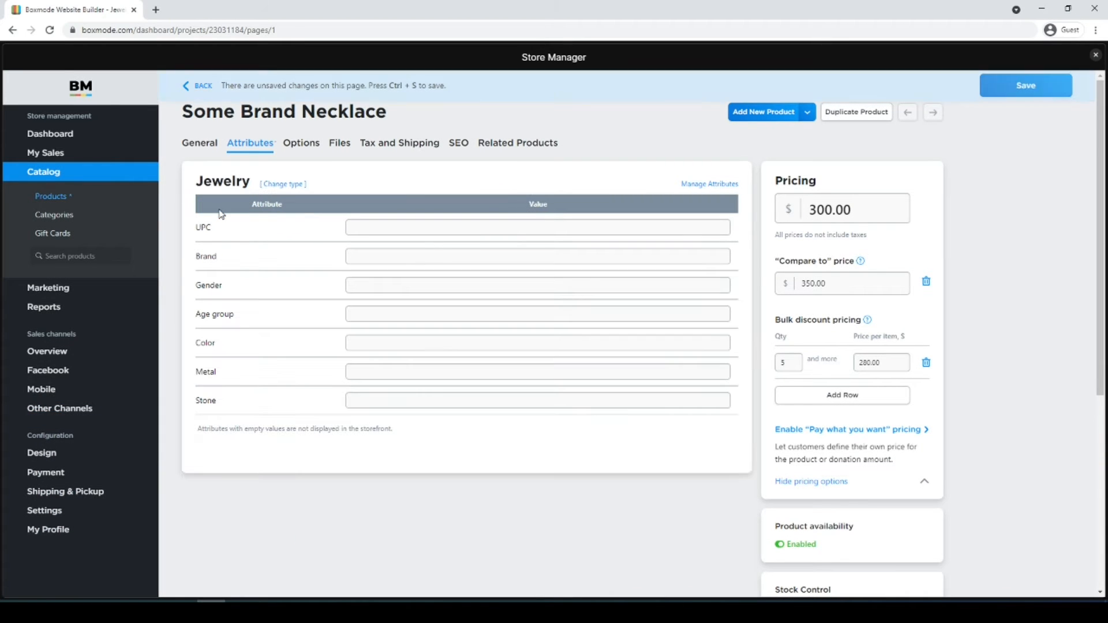
pyautogui.click(353, 255)
pyautogui.write('Some Brand')
pyautogui.click(370, 372)
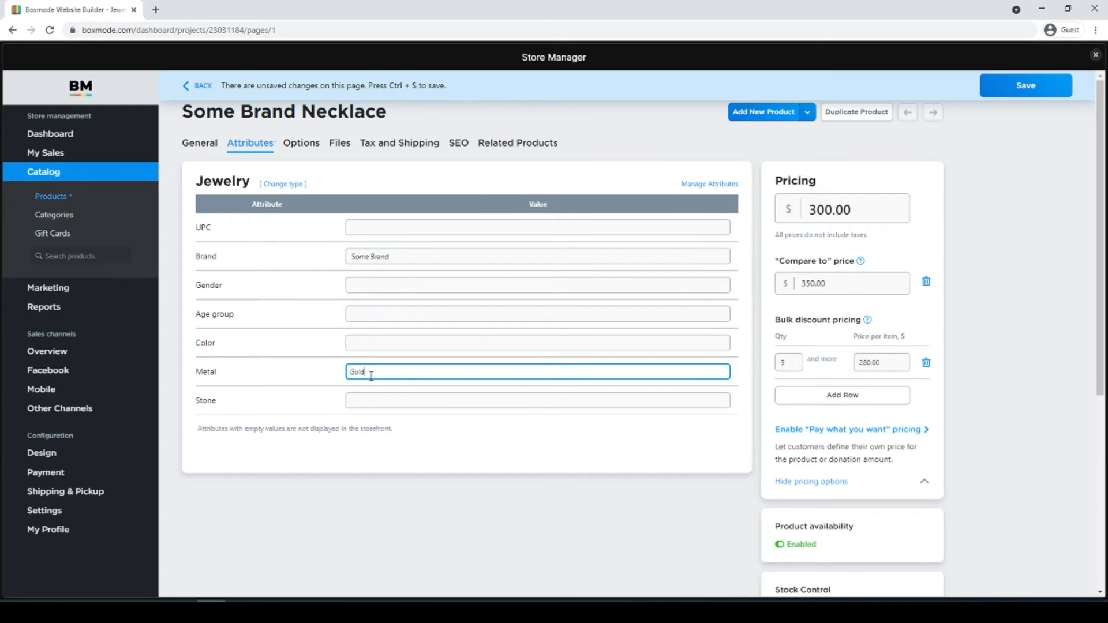
pyautogui.click(1029, 94)
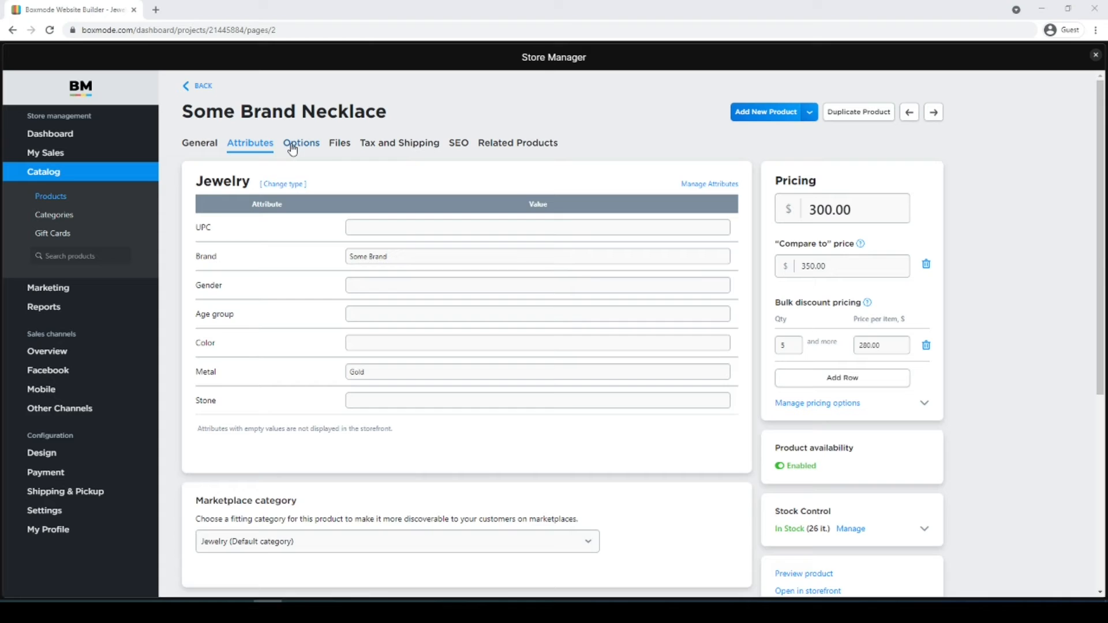
# Step: Add a "Size" option to the necklace with the values "16 inches" and "20 inches", the latter adding $50 to the price
pyautogui.click(292, 148)
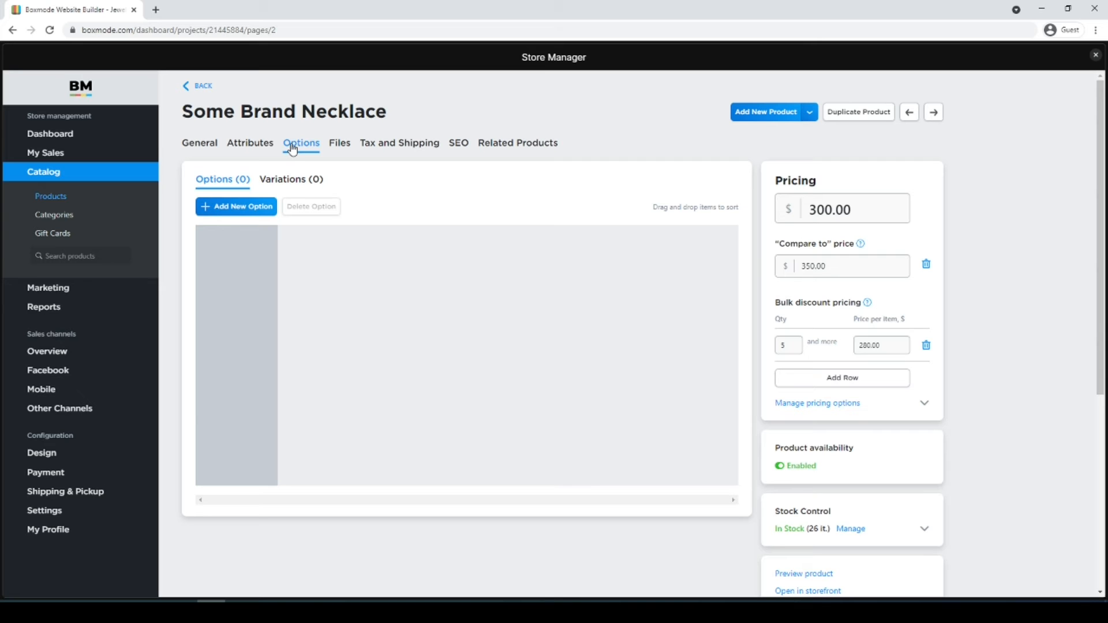
pyautogui.click(231, 208)
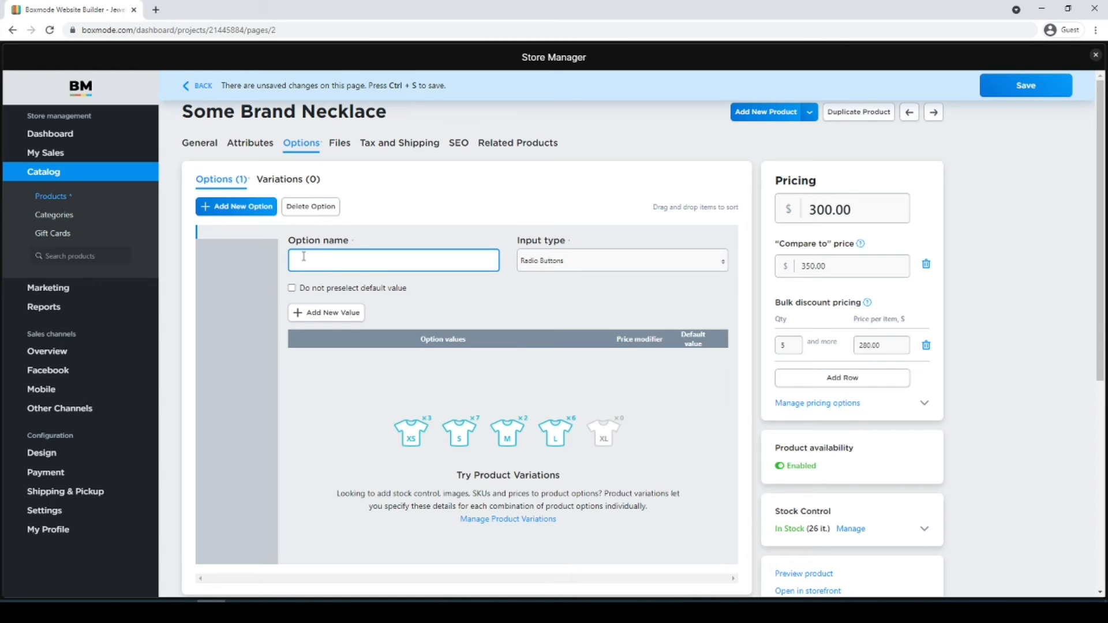
pyautogui.write('Size')
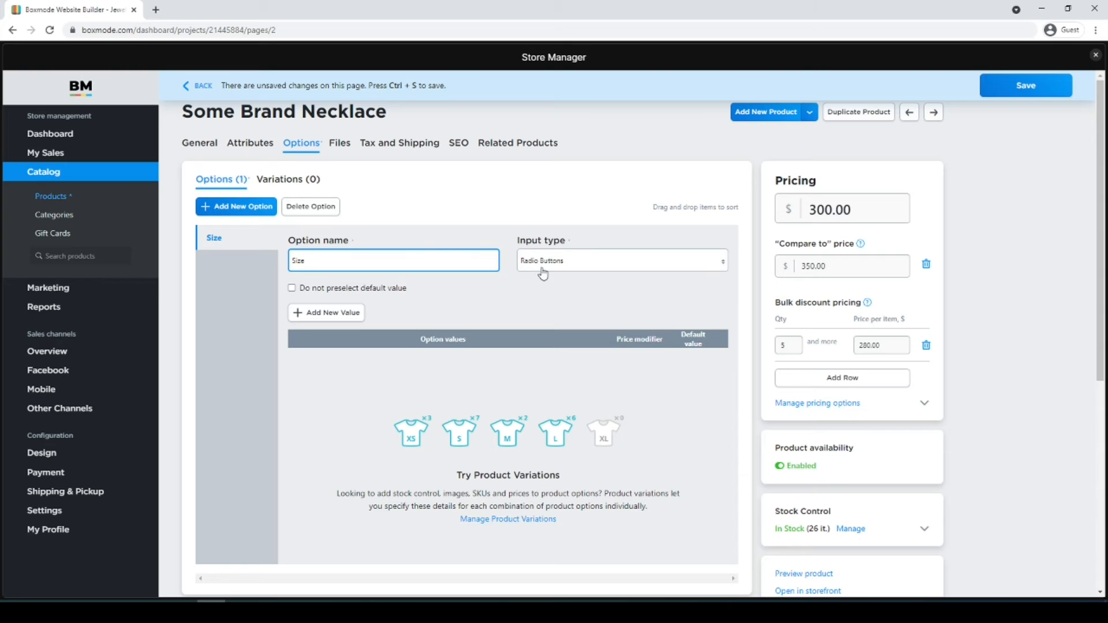
pyautogui.click(301, 316)
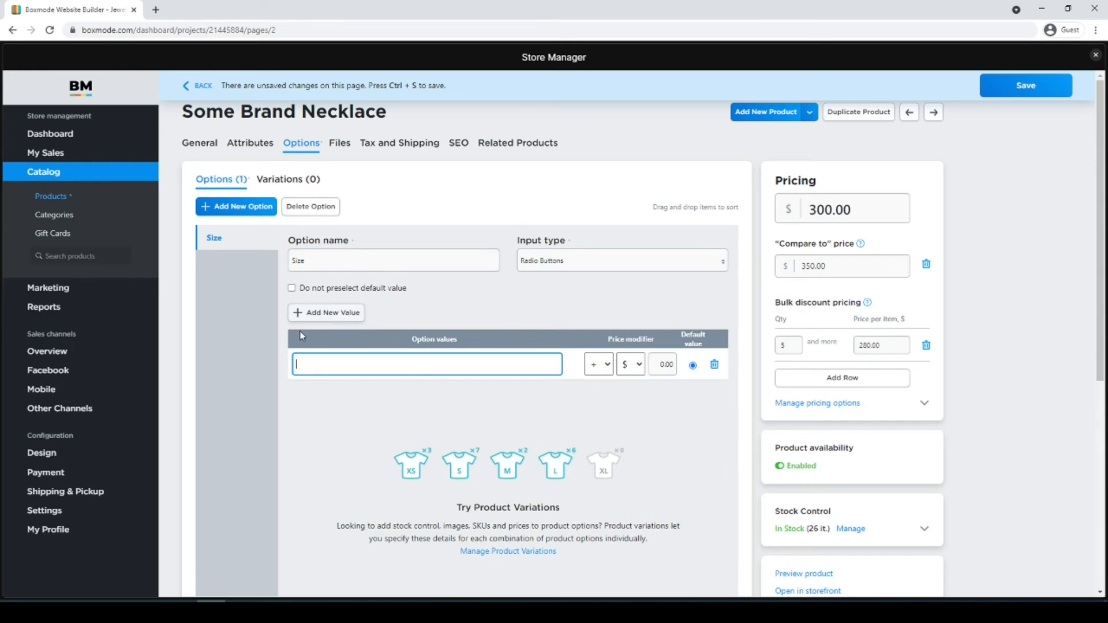
pyautogui.write('16 inches')
pyautogui.click(309, 317)
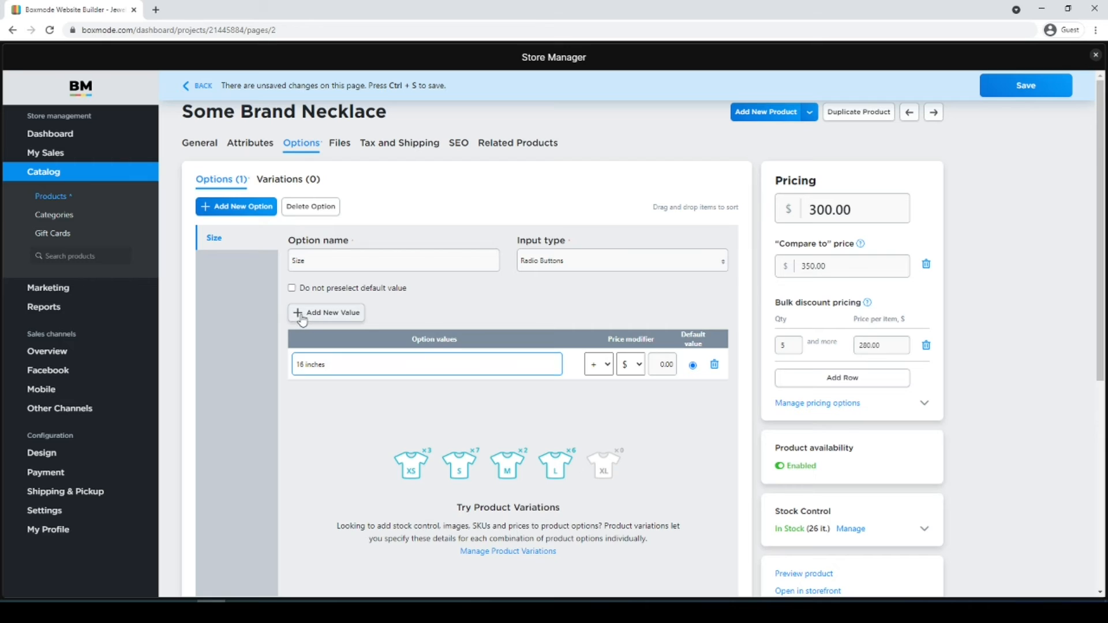
pyautogui.write('20 inches')
pyautogui.click(665, 400)
pyautogui.write('50')
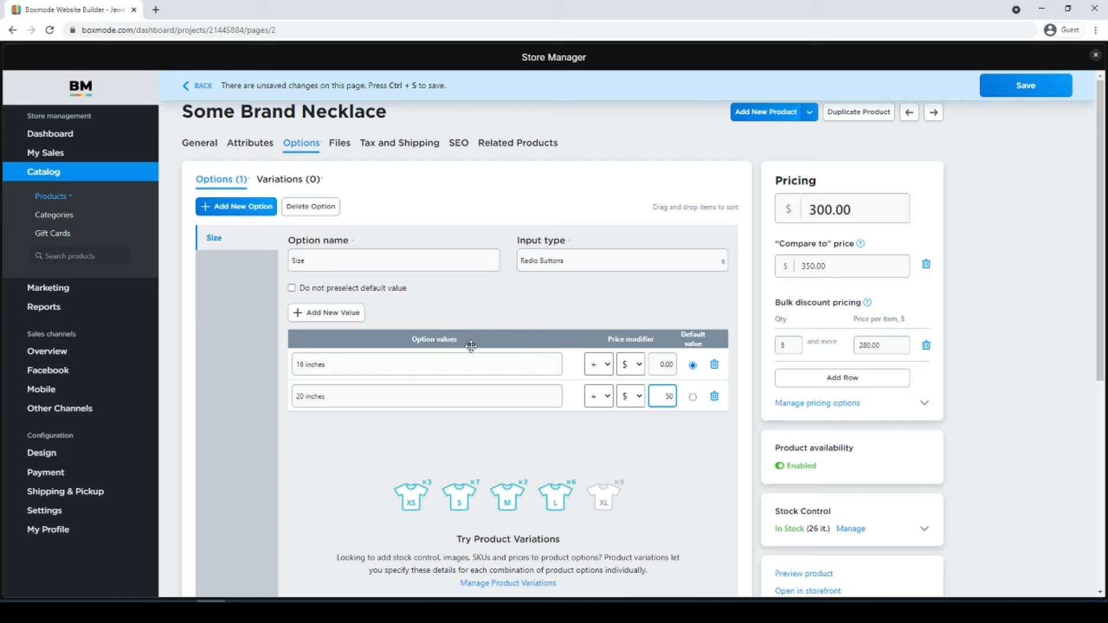
# Step: Add a "Pendant" option with the values "With pendant", adding $300 to the price, and "Without pendant"
pyautogui.click(219, 214)
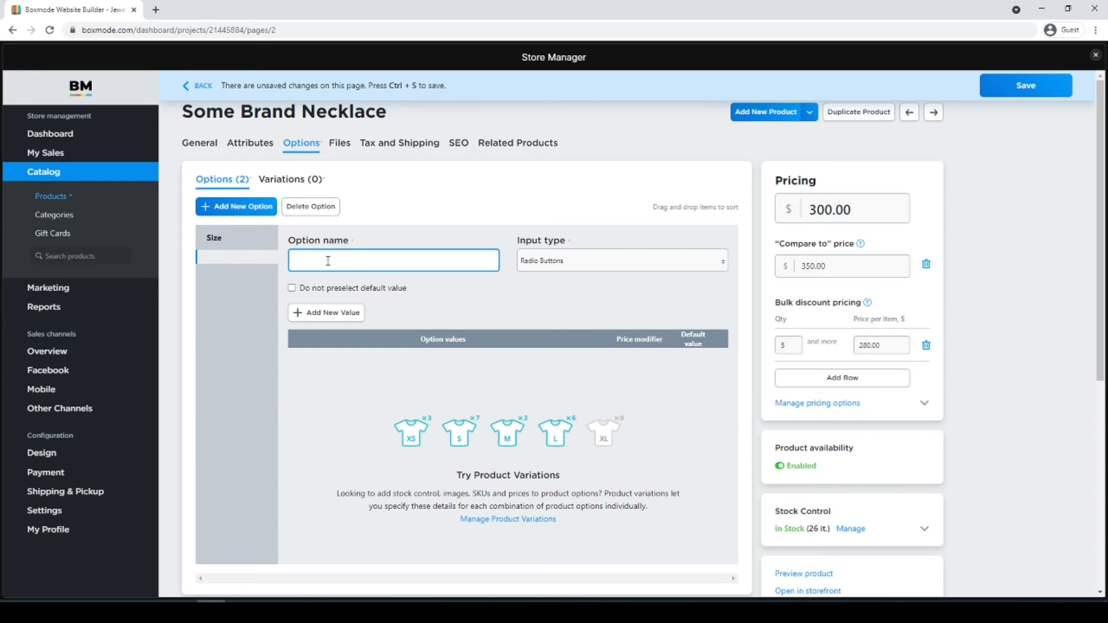
pyautogui.write('Pendant')
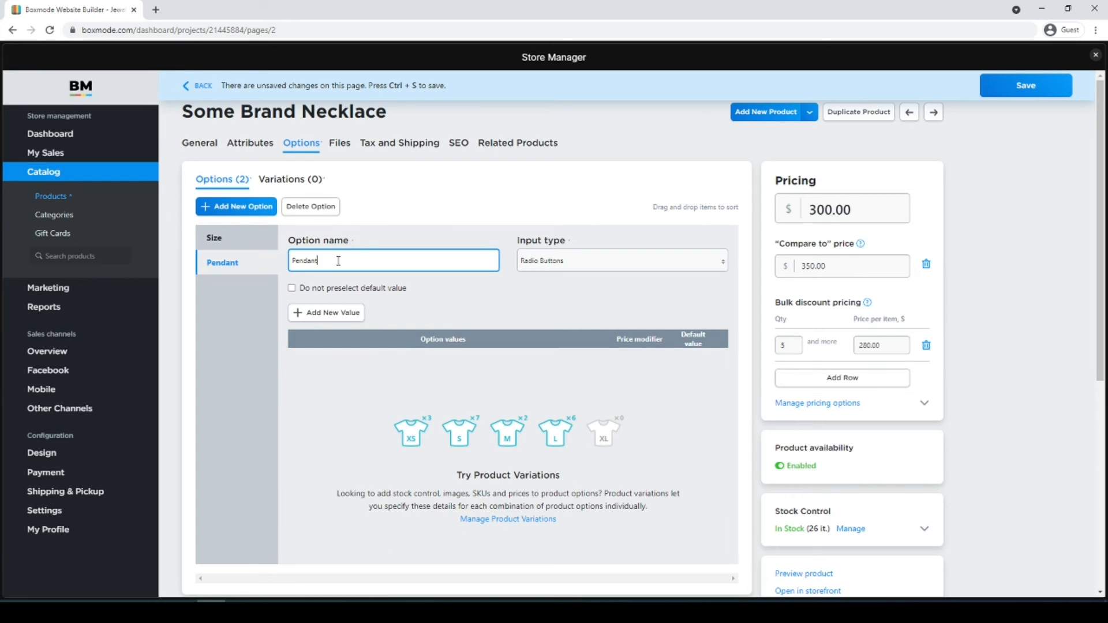
pyautogui.click(323, 313)
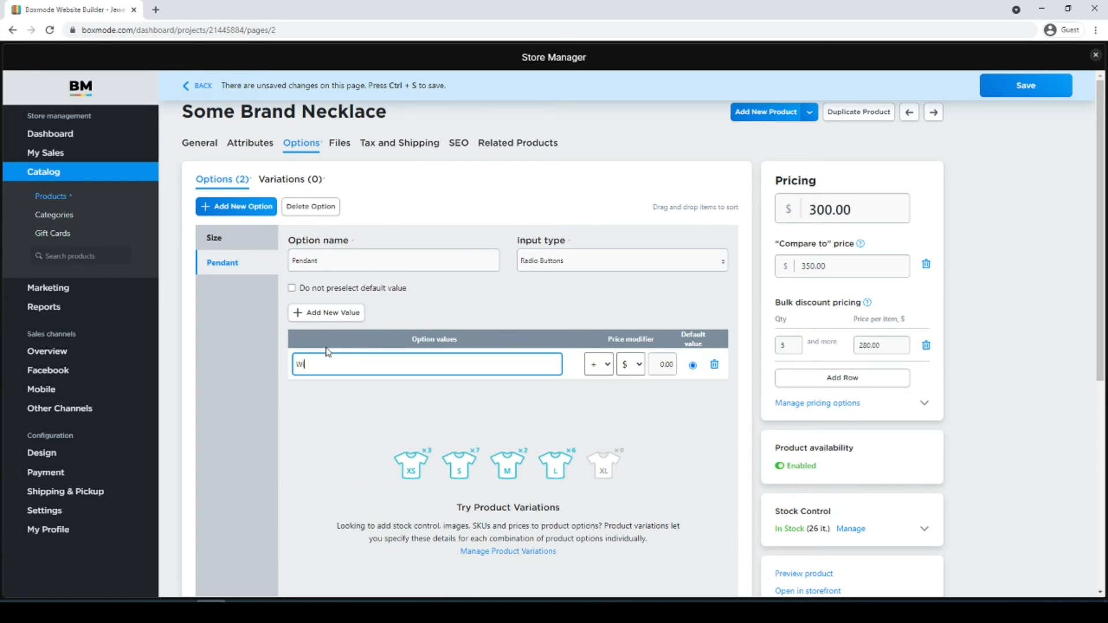
pyautogui.write('With pendant')
pyautogui.click(325, 313)
pyautogui.write('Without')
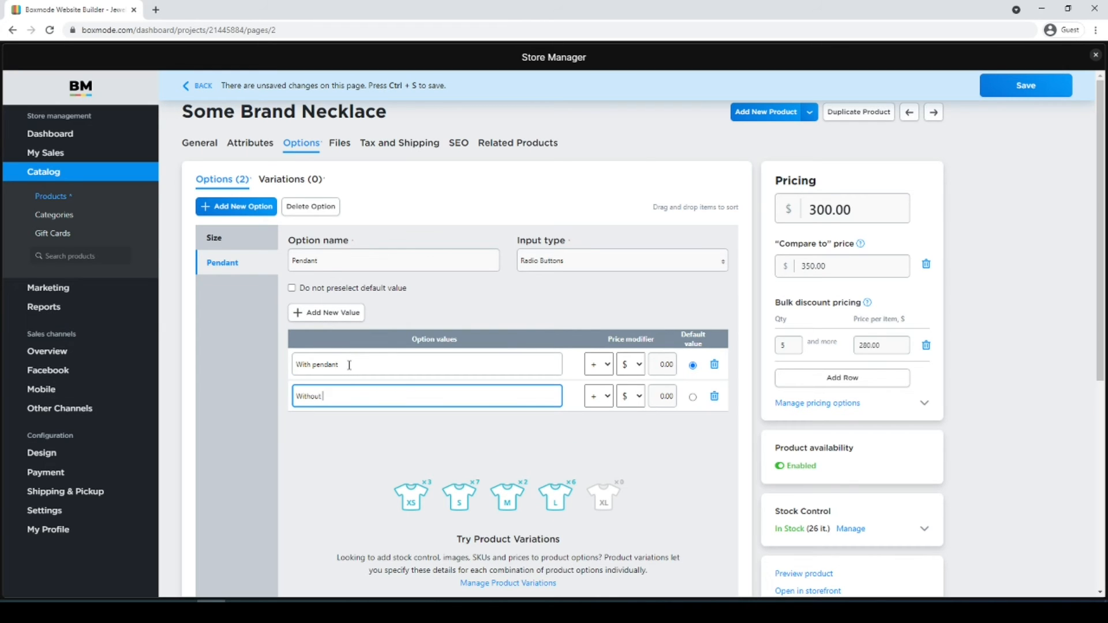
pyautogui.write(' pendant')
pyautogui.click(664, 367)
pyautogui.write('1')
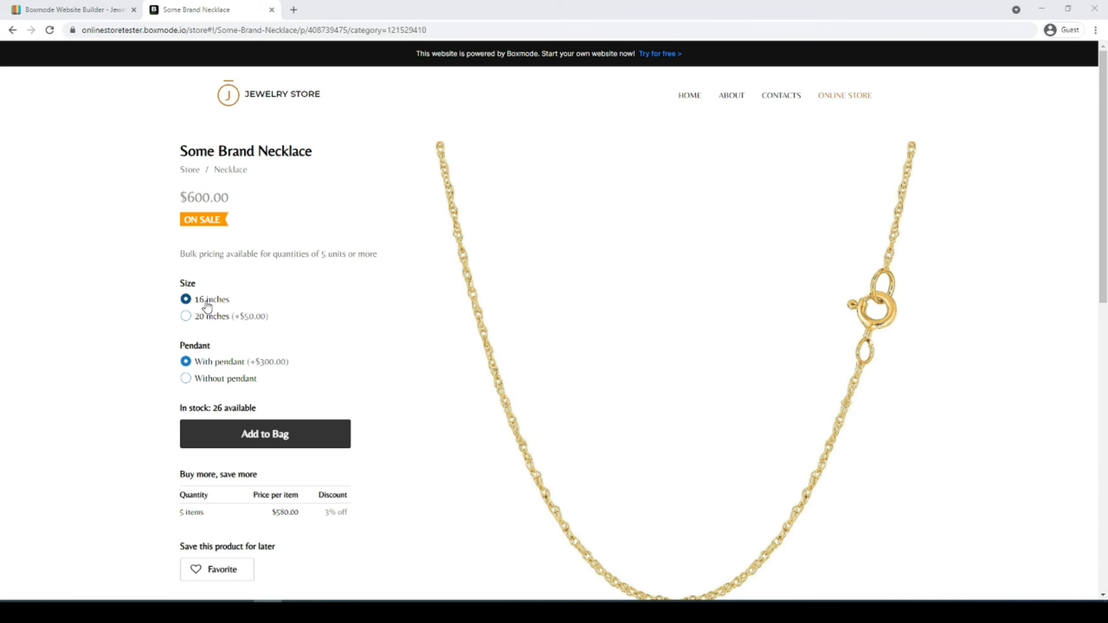
# Step: Try the size and pendant choices on the necklace's live store page to compare the prices
pyautogui.click(186, 317)
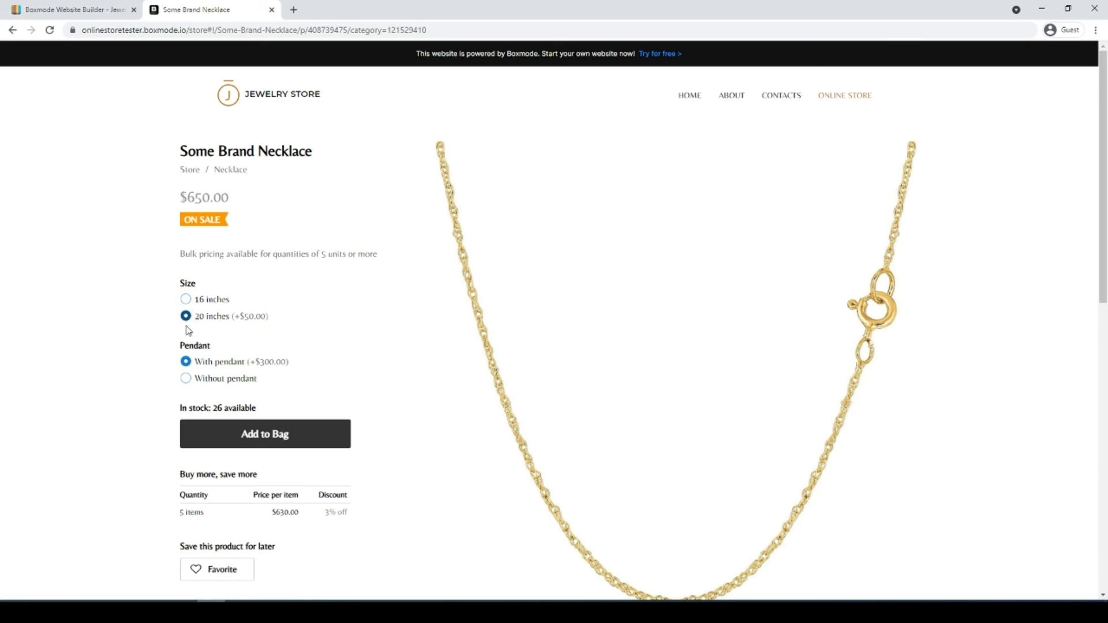
pyautogui.click(185, 379)
pyautogui.click(186, 362)
pyautogui.click(187, 301)
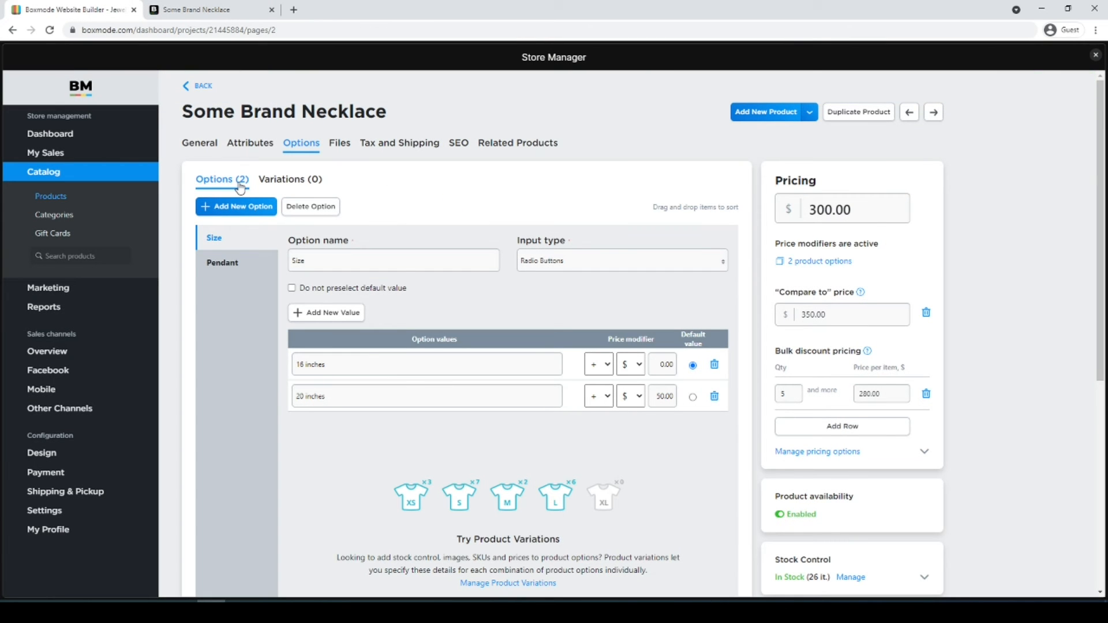
# Step: Create a product variation for the necklace with size 16 inches and With pendant
pyautogui.click(283, 180)
pyautogui.click(232, 206)
pyautogui.click(456, 269)
pyautogui.click(453, 295)
pyautogui.click(667, 268)
pyautogui.click(663, 282)
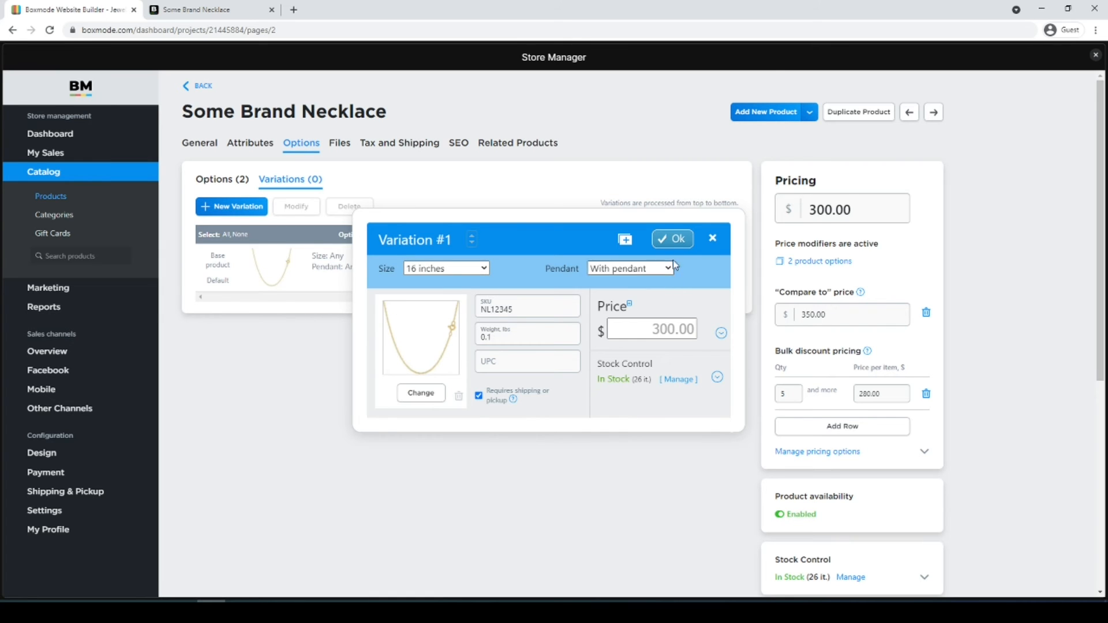
pyautogui.click(673, 239)
# Step: Create a second product variation with size 16 inches and Without pendant
pyautogui.click(233, 207)
pyautogui.click(446, 269)
pyautogui.click(439, 293)
pyautogui.click(630, 269)
pyautogui.click(612, 310)
pyautogui.click(673, 239)
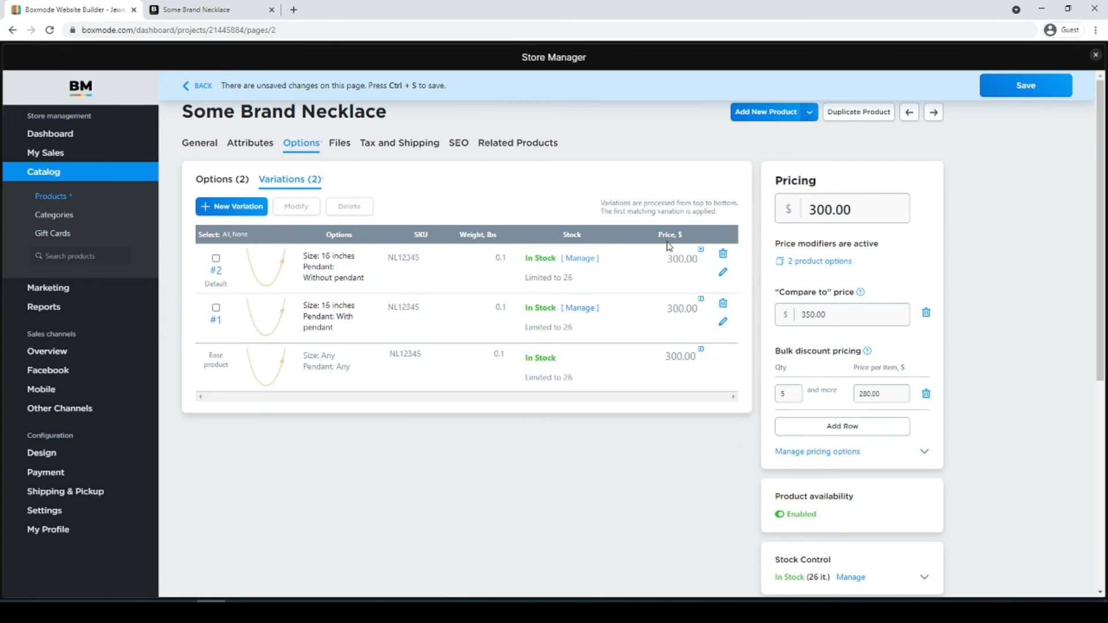
# Step: Create a third necklace variation with size 20 inches and With pendant
pyautogui.click(232, 207)
pyautogui.click(446, 269)
pyautogui.click(433, 308)
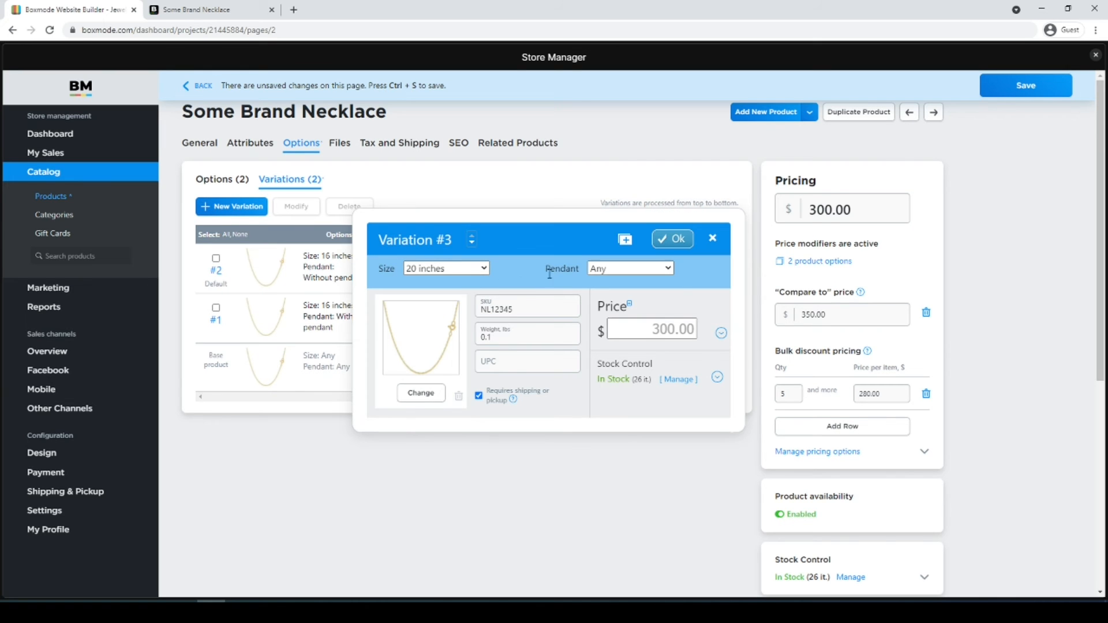
pyautogui.click(630, 268)
pyautogui.click(623, 296)
pyautogui.click(672, 239)
# Step: Create a fourth necklace variation with size 20 inches and Without pendant
pyautogui.click(232, 206)
pyautogui.click(413, 269)
pyautogui.click(433, 307)
pyautogui.click(630, 269)
pyautogui.click(617, 306)
pyautogui.click(673, 239)
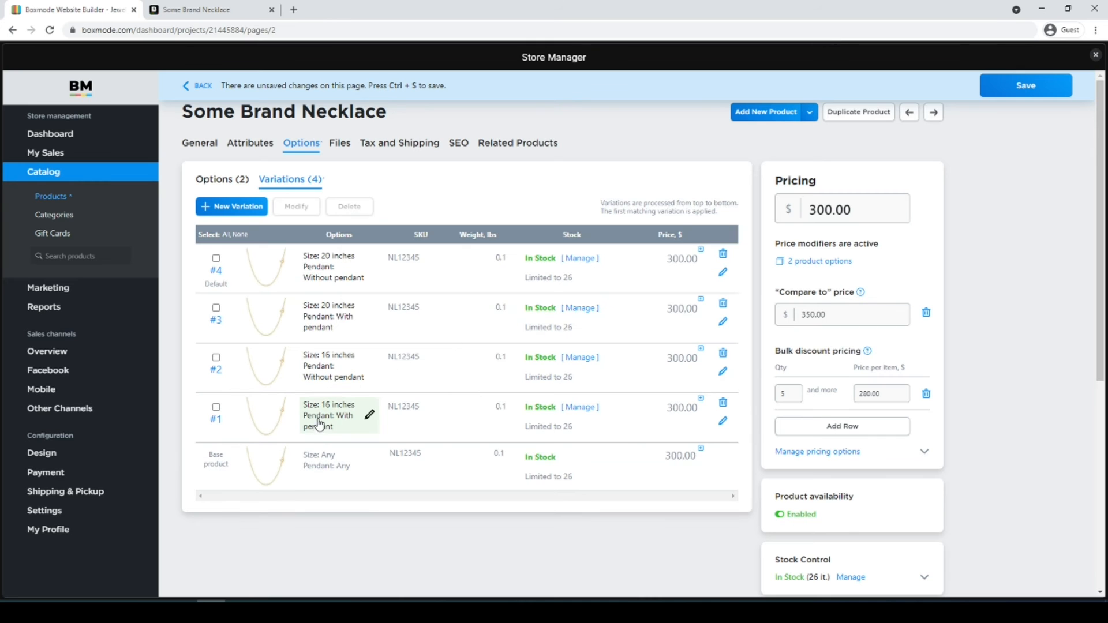
# Step: Replace the image of the 16 inches, With pendant variation with the "Necklace with pendant" picture
pyautogui.click(361, 425)
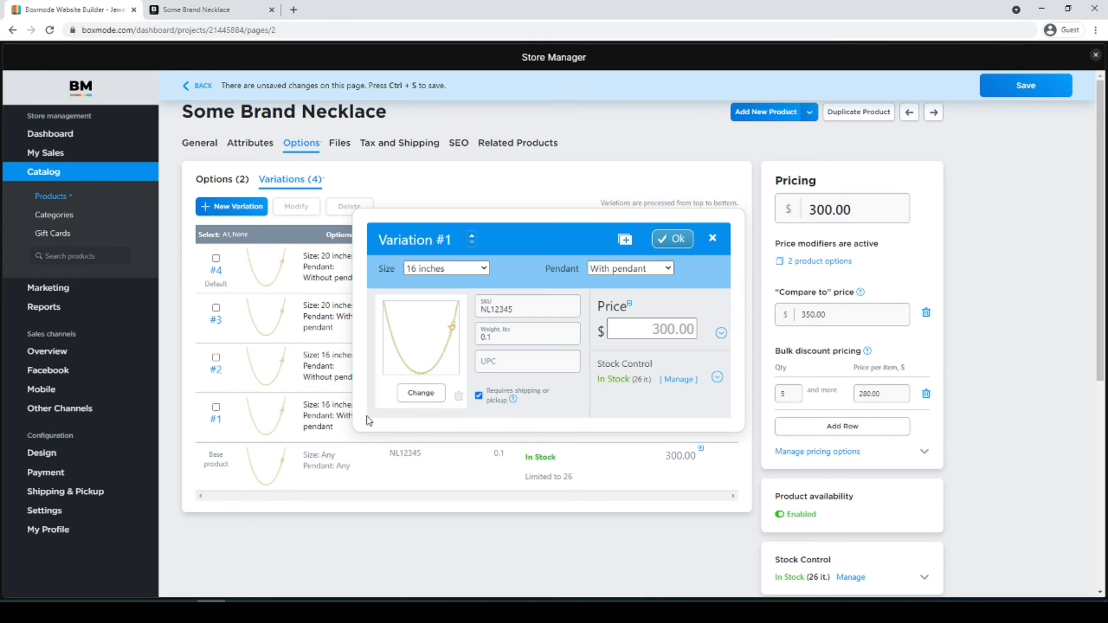
pyautogui.click(425, 394)
pyautogui.click(198, 98)
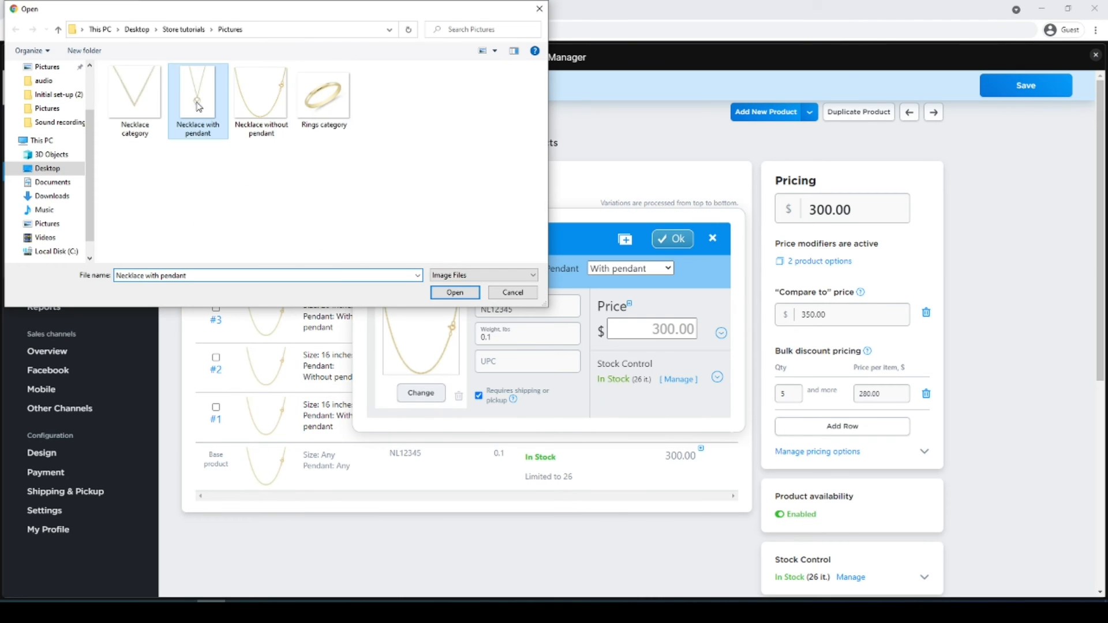
pyautogui.click(453, 293)
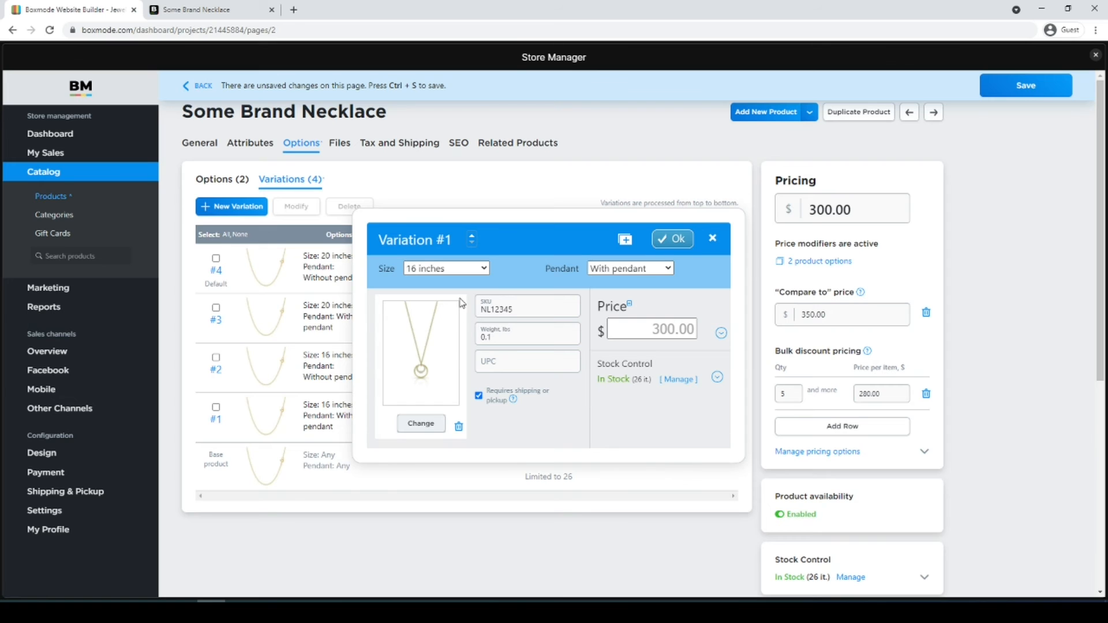
# Step: Set the 16 inches, With pendant variation's SKU to NL123456 and limit its stock to 14
pyautogui.click(513, 293)
pyautogui.write('6')
pyautogui.click(680, 365)
pyautogui.doubleClick(654, 434)
pyautogui.write('14')
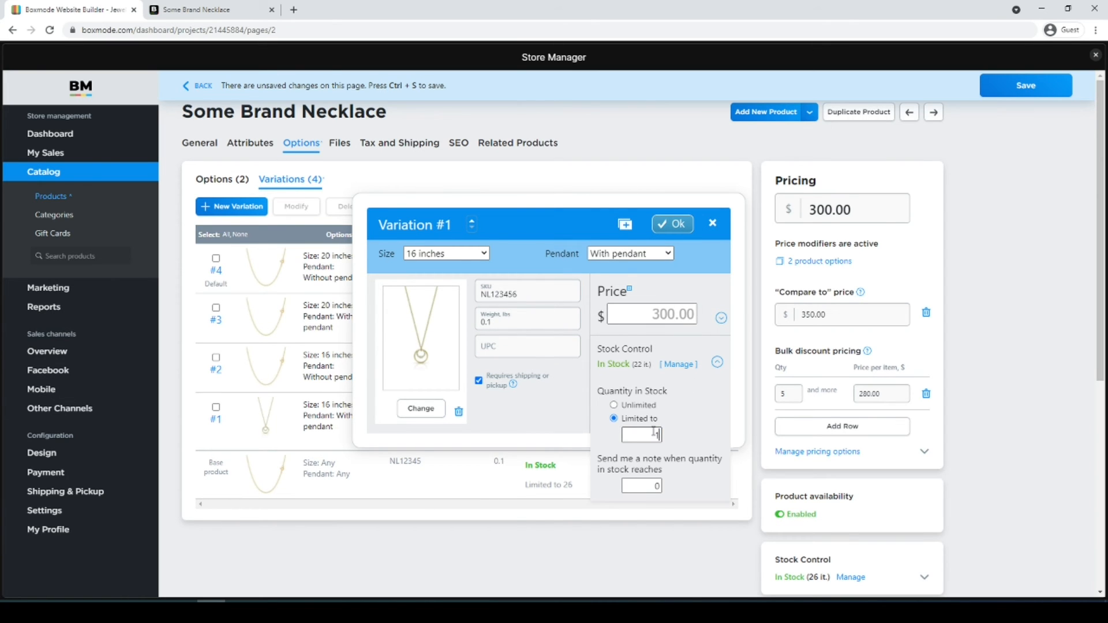
pyautogui.click(674, 228)
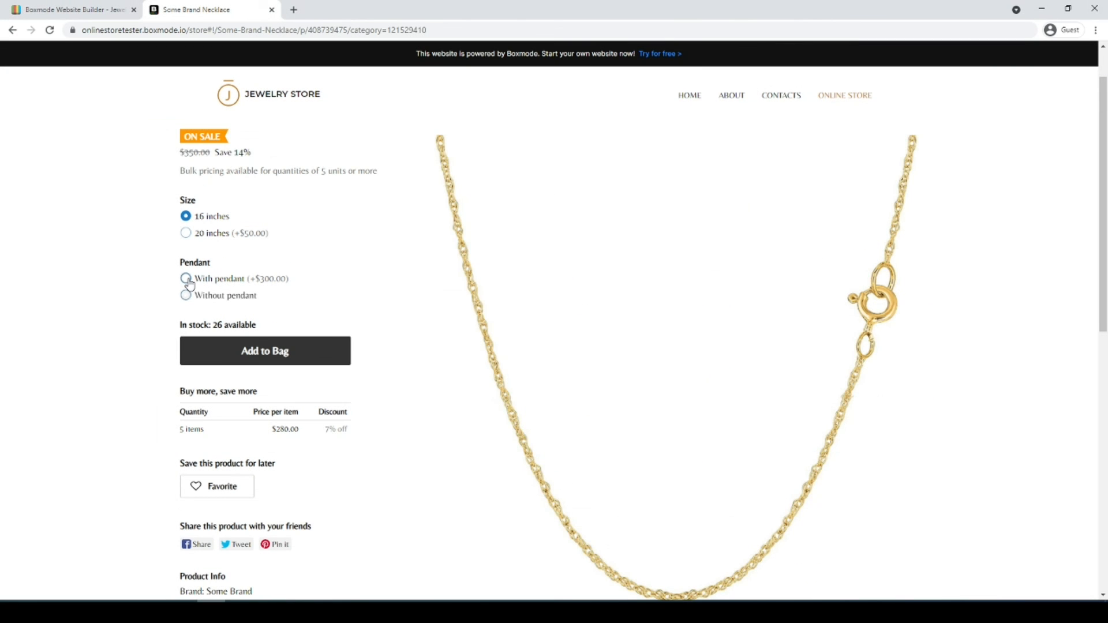
# Step: Switch between With pendant and Without pendant on the necklace's live store page to compare image and stock
pyautogui.click(185, 279)
pyautogui.click(185, 296)
pyautogui.click(185, 280)
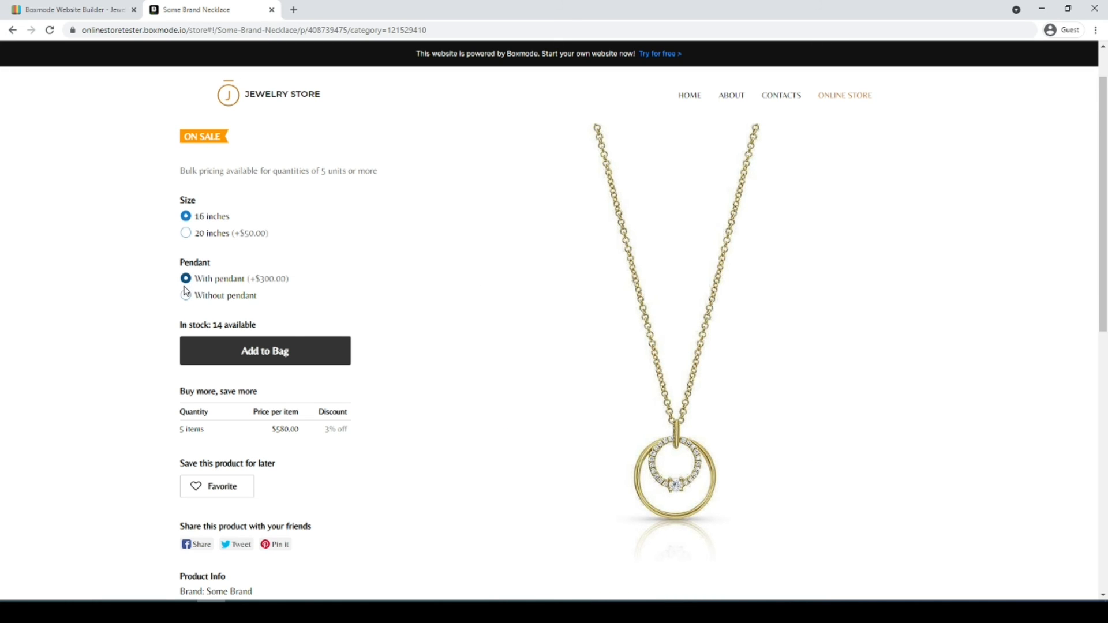
pyautogui.click(185, 297)
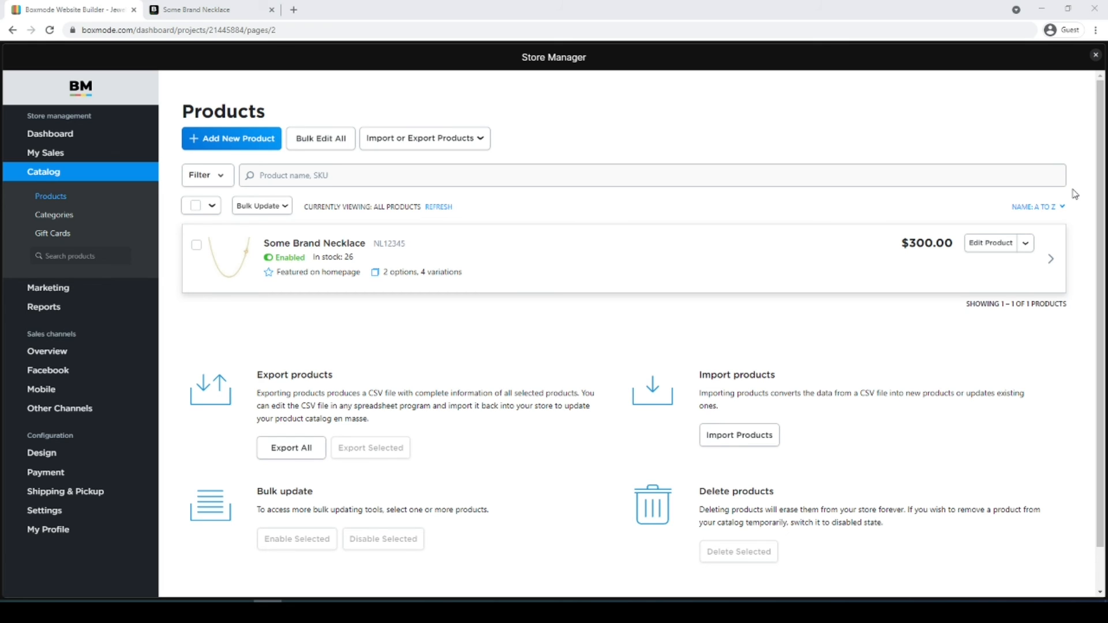
pyautogui.click(1025, 247)
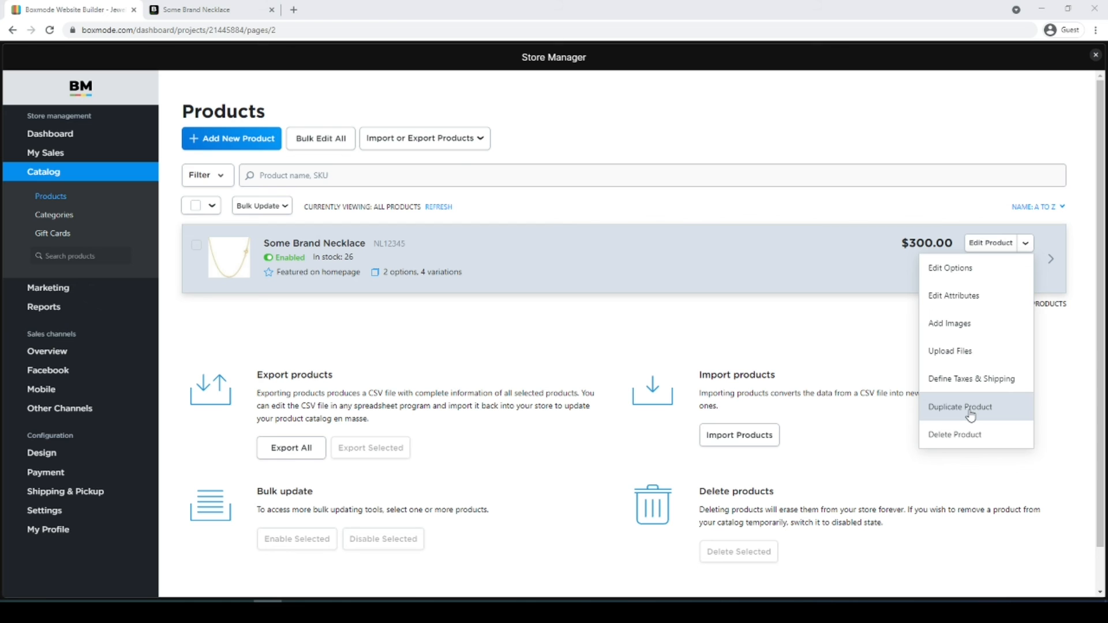
pyautogui.click(483, 146)
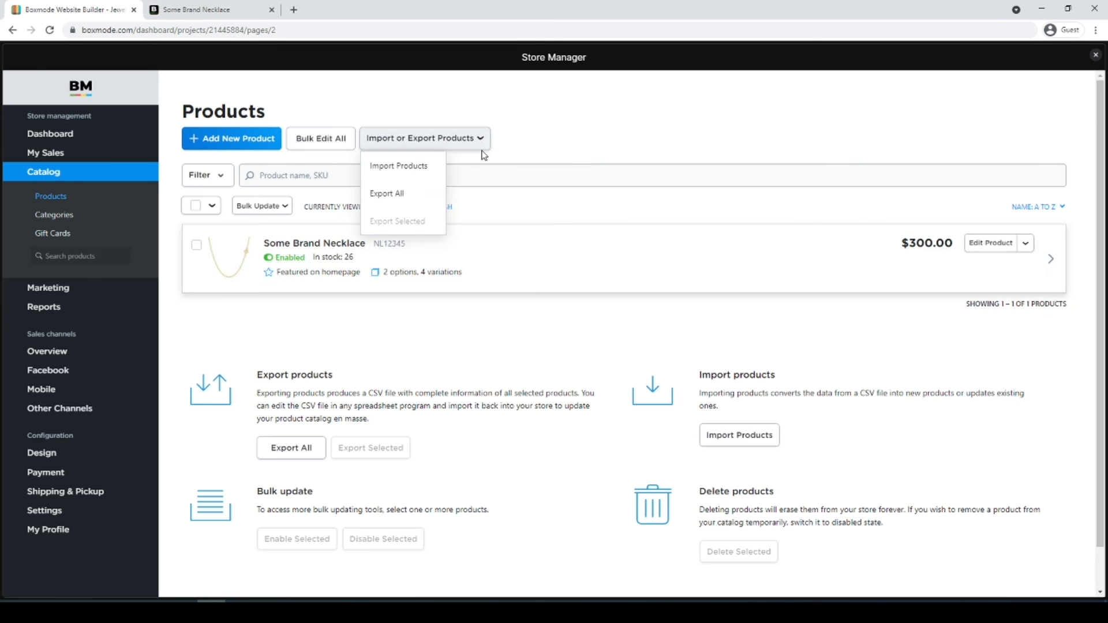
pyautogui.click(399, 169)
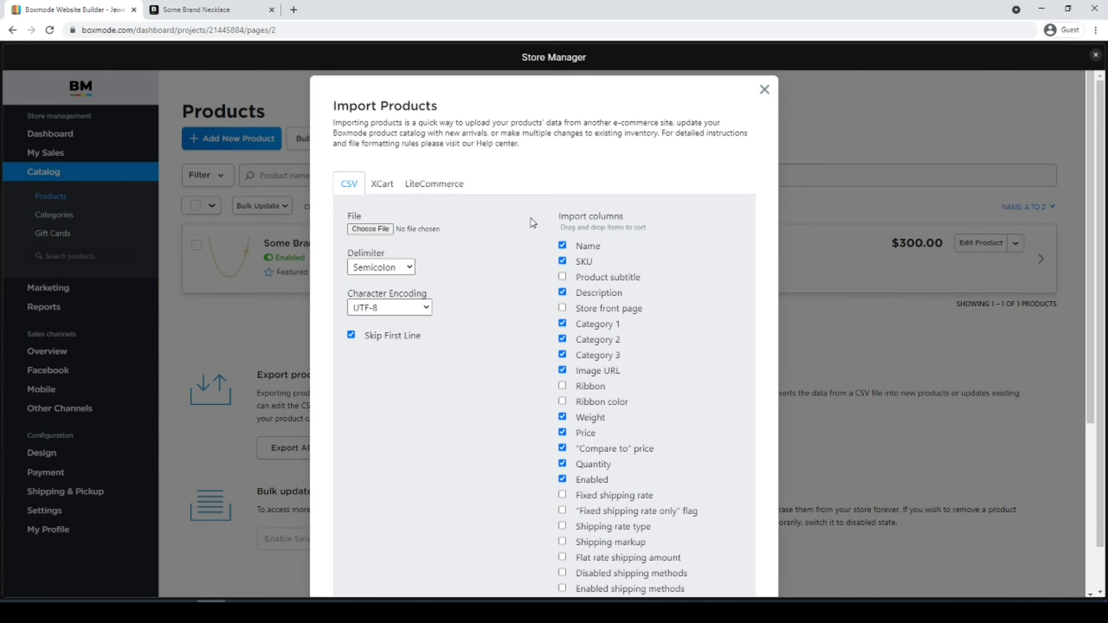
pyautogui.moveTo(591, 276); pyautogui.dragTo(598, 314)
pyautogui.scroll(-1, 573, 348)
pyautogui.click(563, 361)
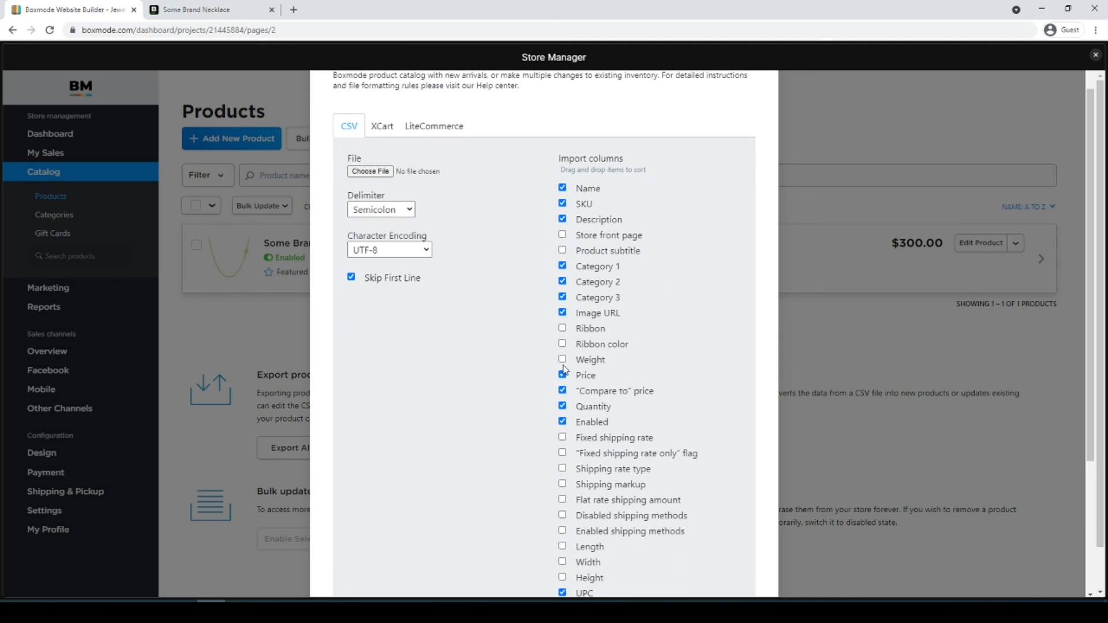
pyautogui.click(563, 376)
pyautogui.click(563, 391)
pyautogui.scroll(-3, 563, 397)
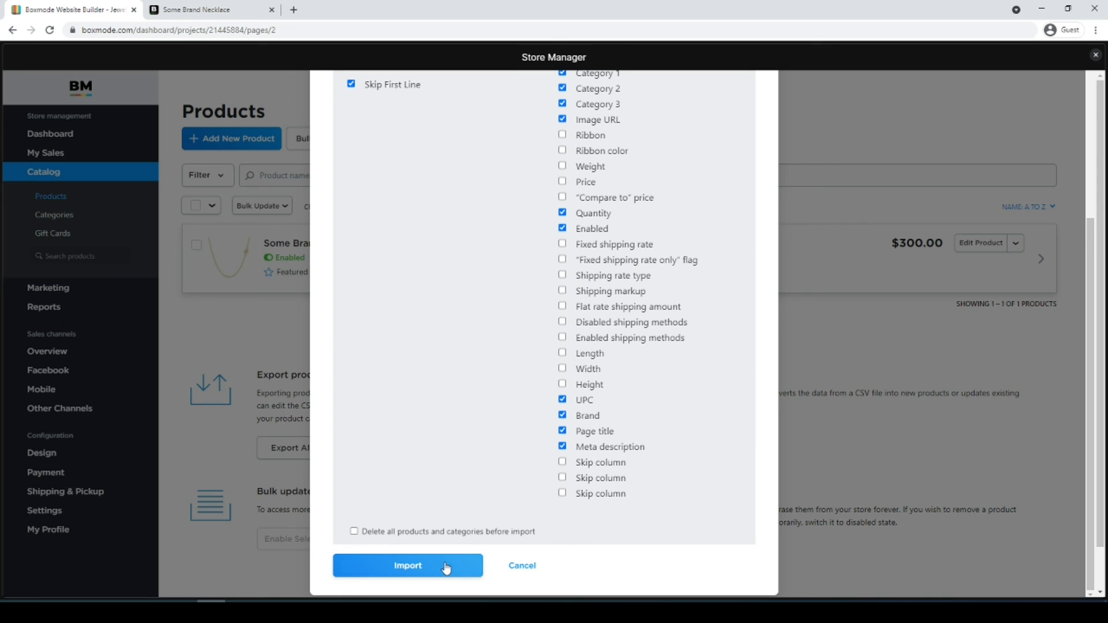
pyautogui.click(515, 566)
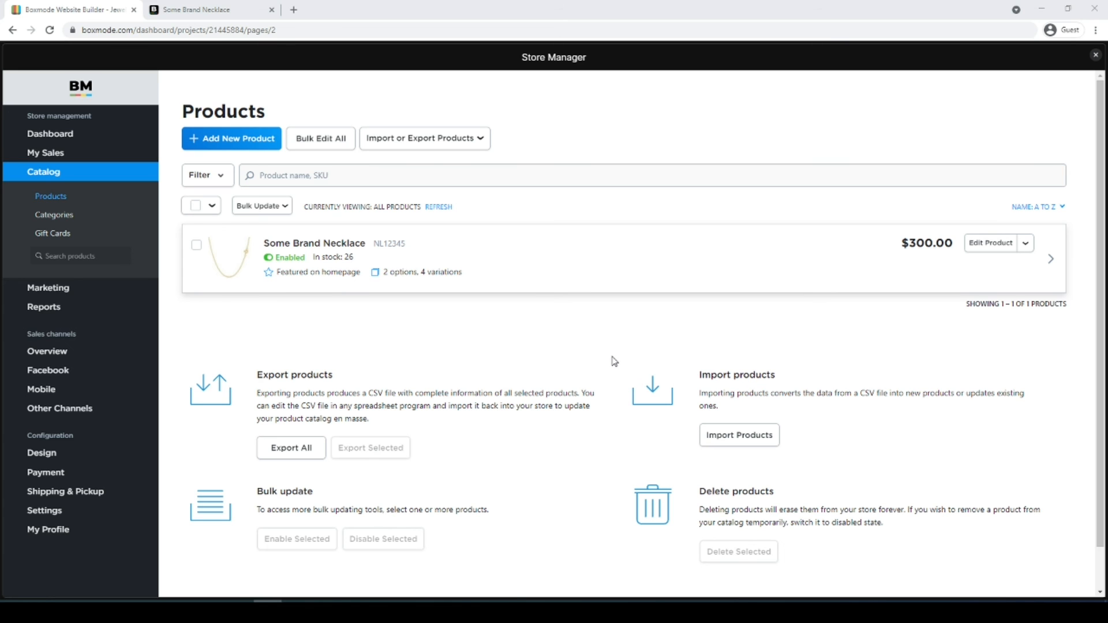
# Step: Enable the Price, Categories and Search by phrase product filters in the store settings
pyautogui.scroll(-1, 317, 421)
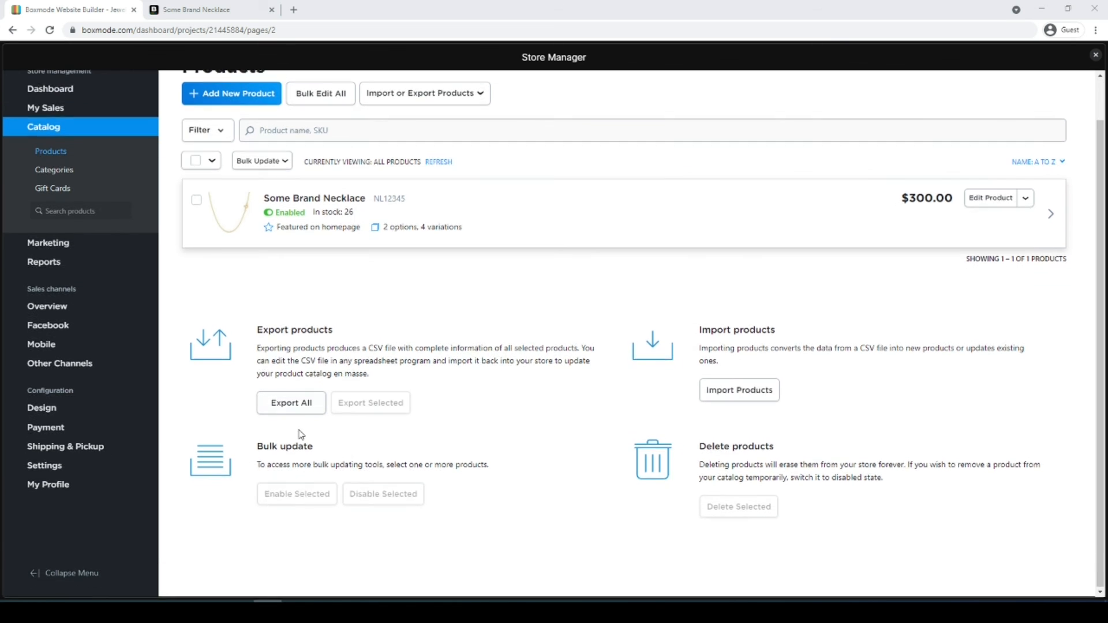
pyautogui.moveTo(93, 472)
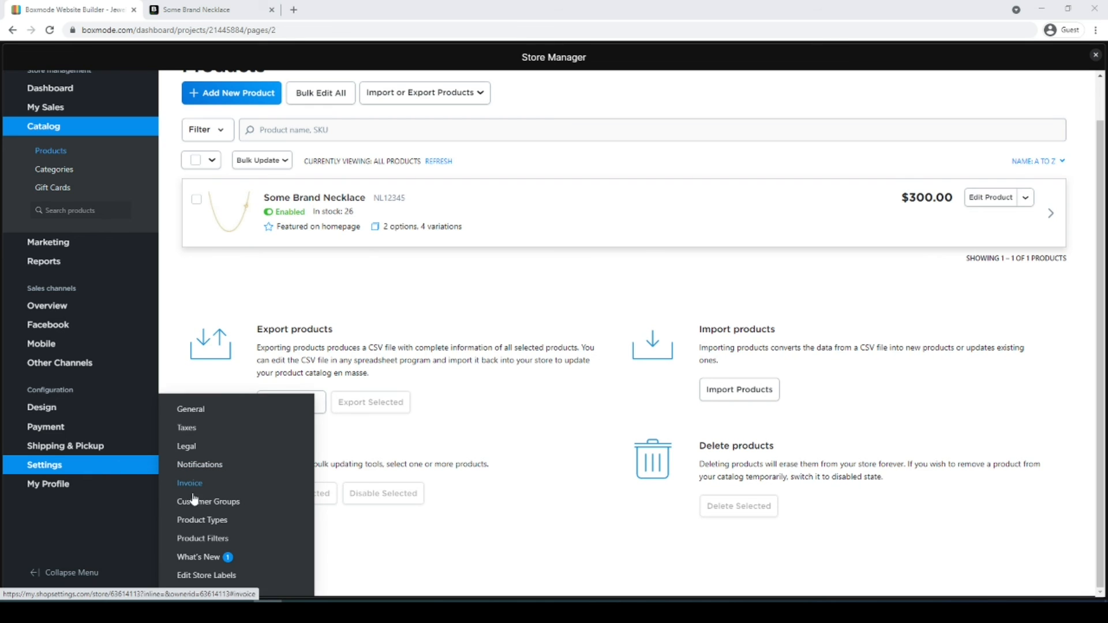
pyautogui.click(213, 539)
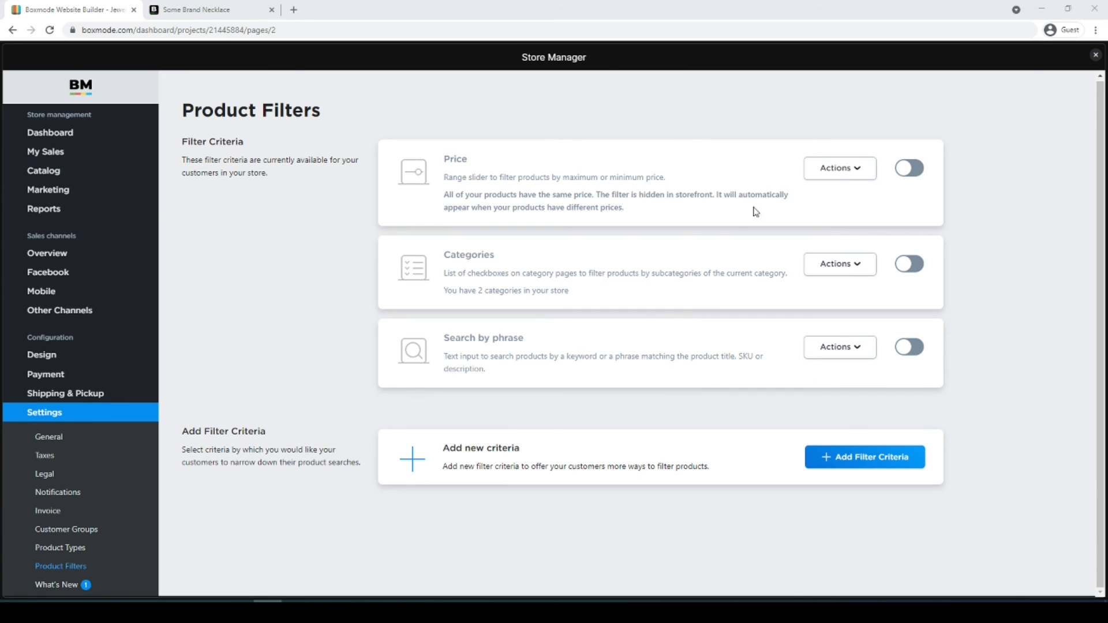
pyautogui.click(907, 169)
pyautogui.click(917, 267)
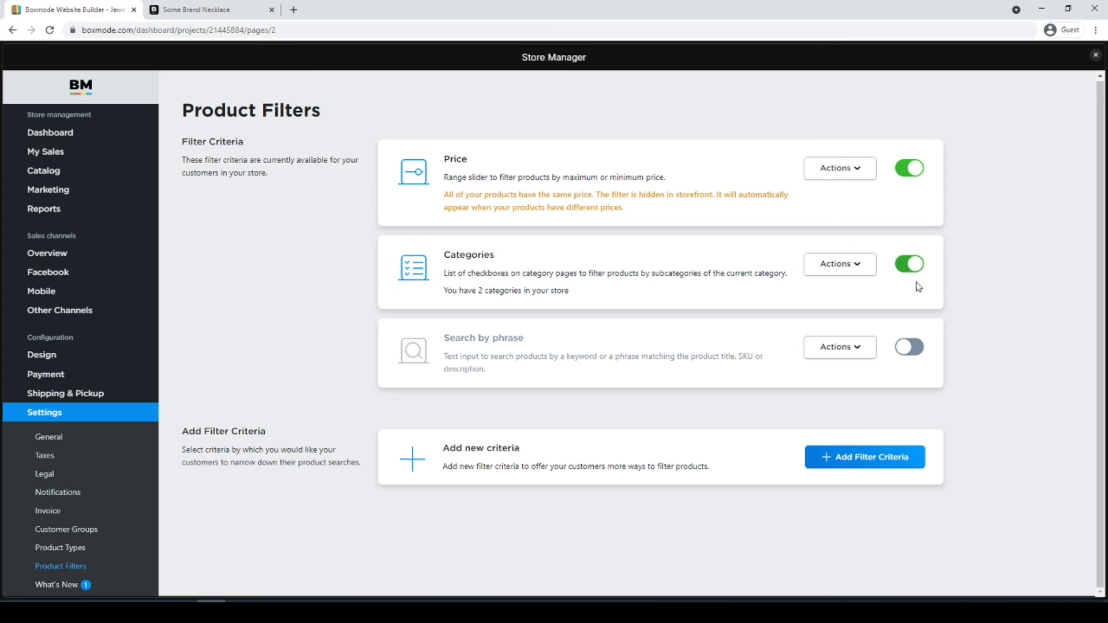
pyautogui.click(916, 348)
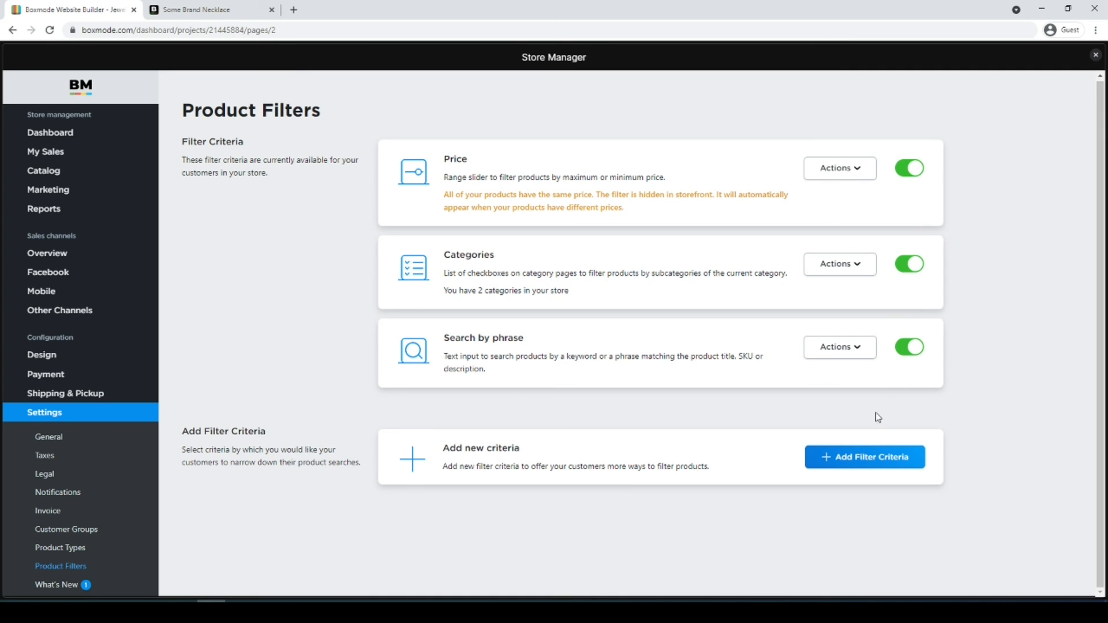
# Step: Add a filter criterion for the Size product option and enable it
pyautogui.click(834, 462)
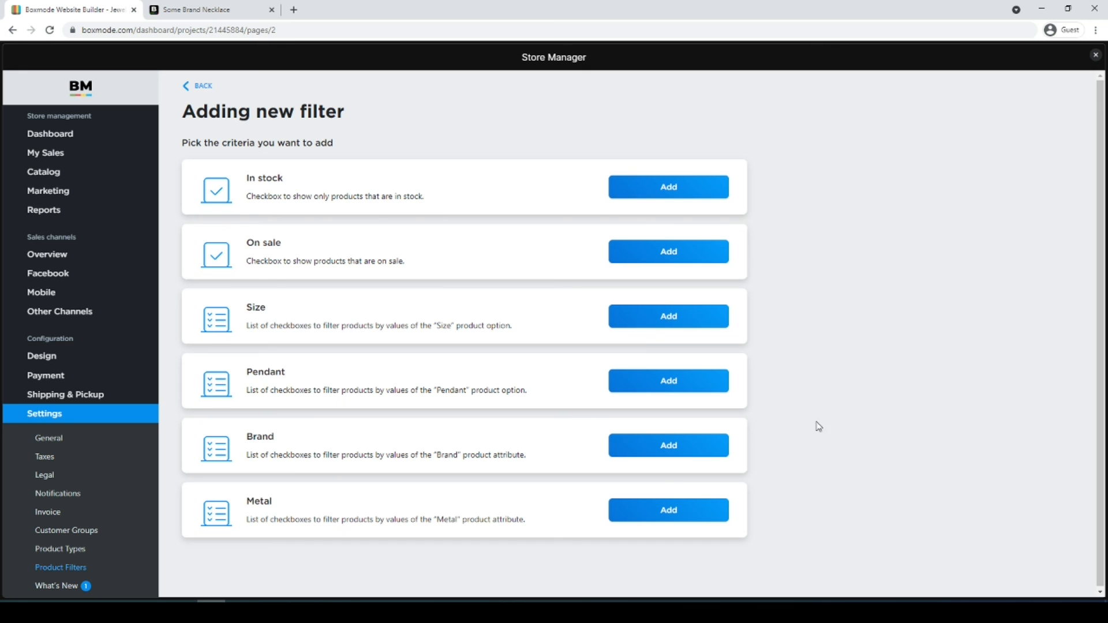
pyautogui.click(688, 320)
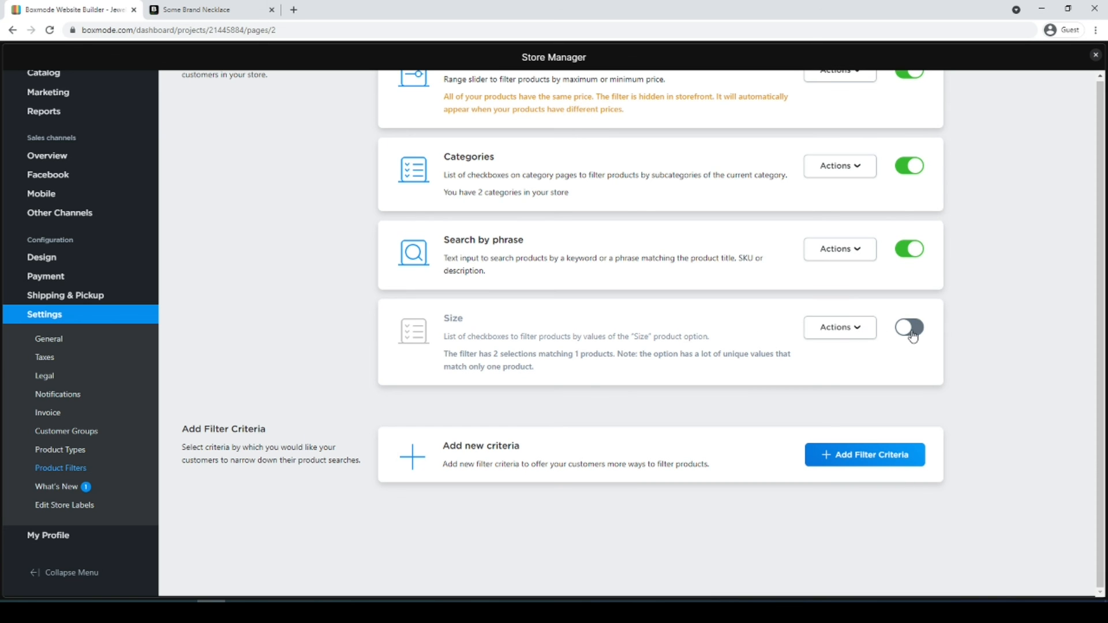
pyautogui.click(915, 334)
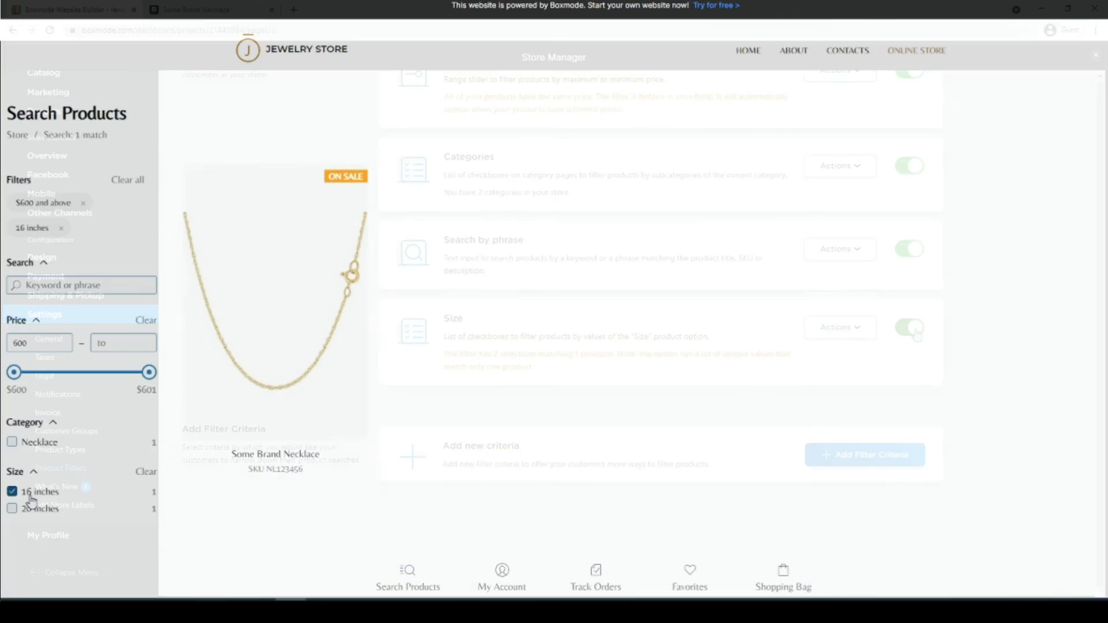